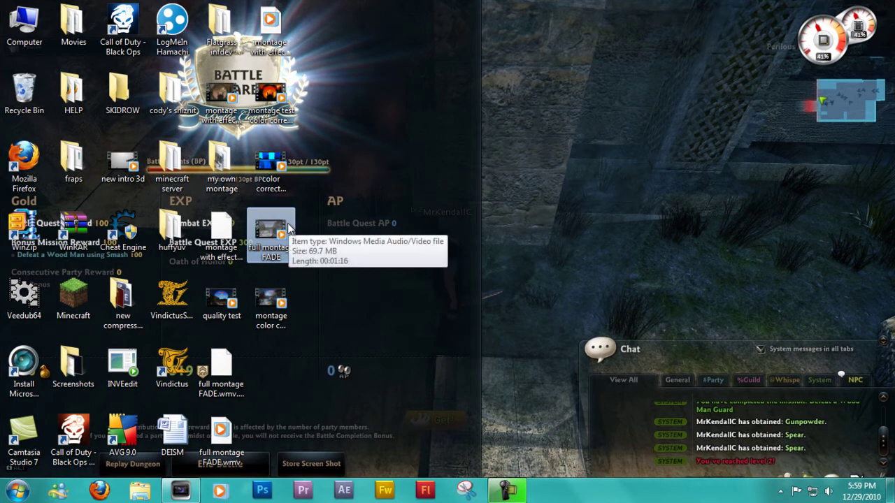
# - Preview the full montage FADE and montage color corrected clips at full screen
pyautogui.doubleClick(289, 227)
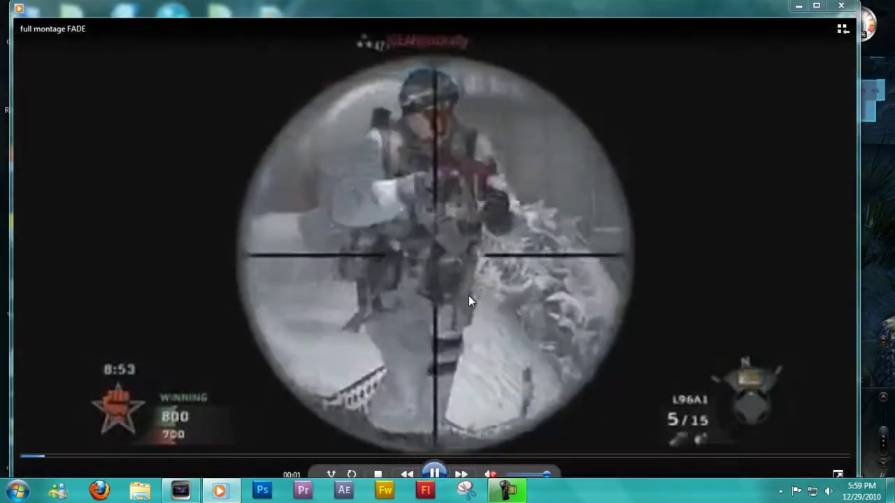
pyautogui.doubleClick(513, 8)
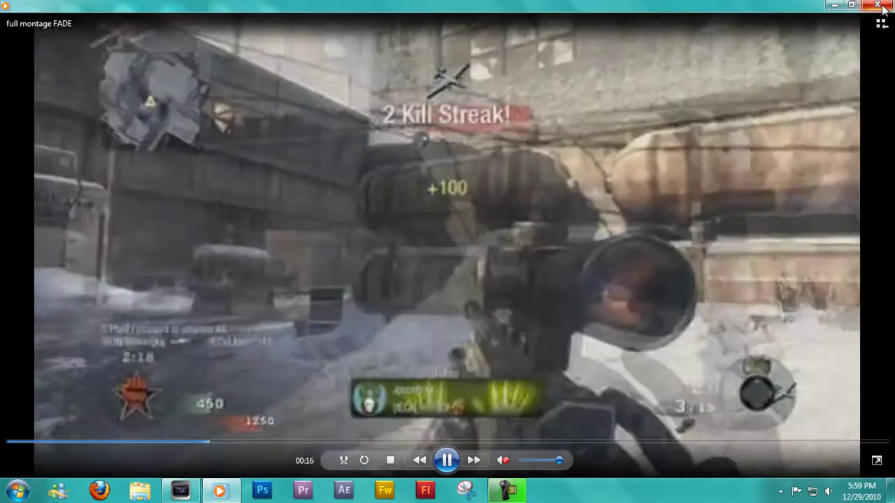
pyautogui.click(878, 5)
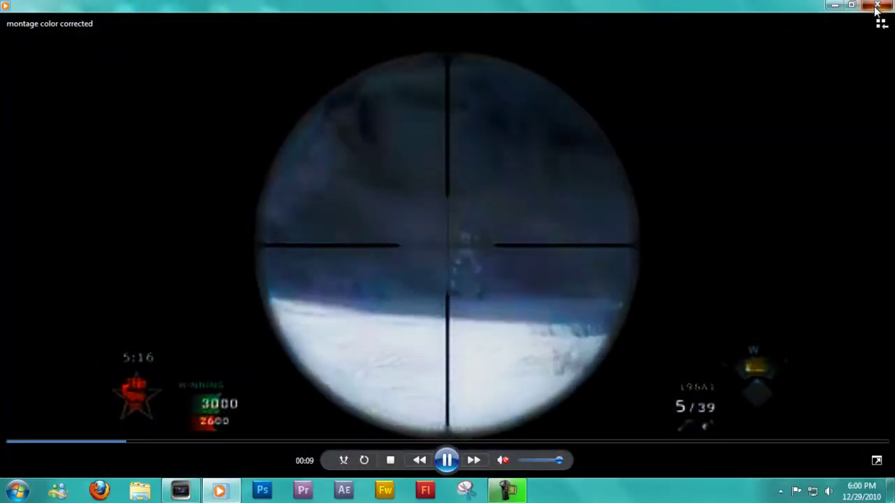
pyautogui.click(876, 7)
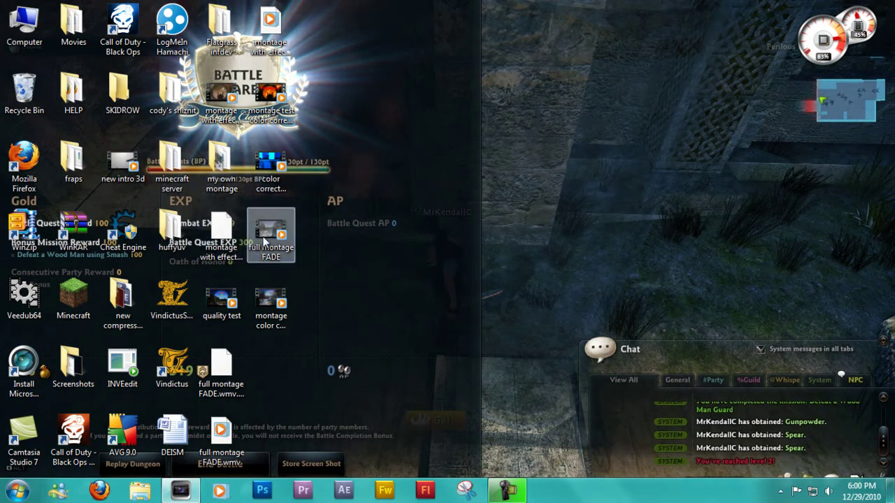
# - Drag full montage FADE into Vegas, move its video event between tracks, then delete it
pyautogui.moveTo(272, 236); pyautogui.dragTo(168, 381)
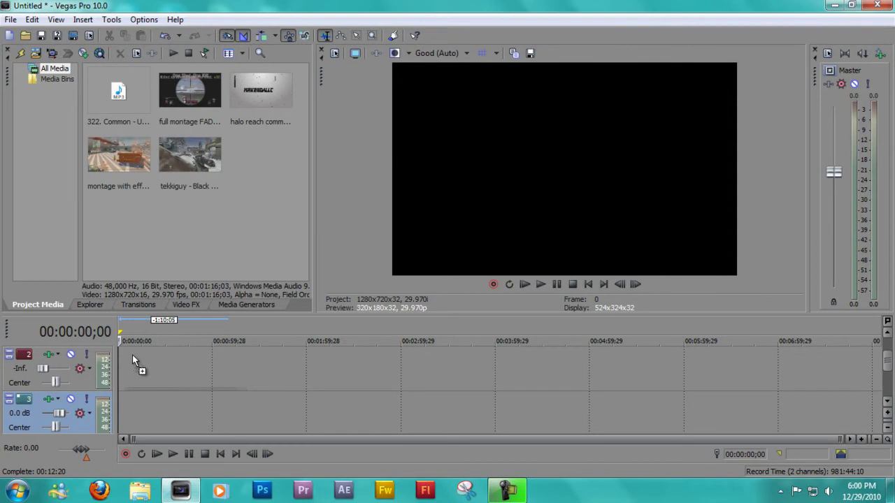
pyautogui.moveTo(125, 358); pyautogui.dragTo(124, 355)
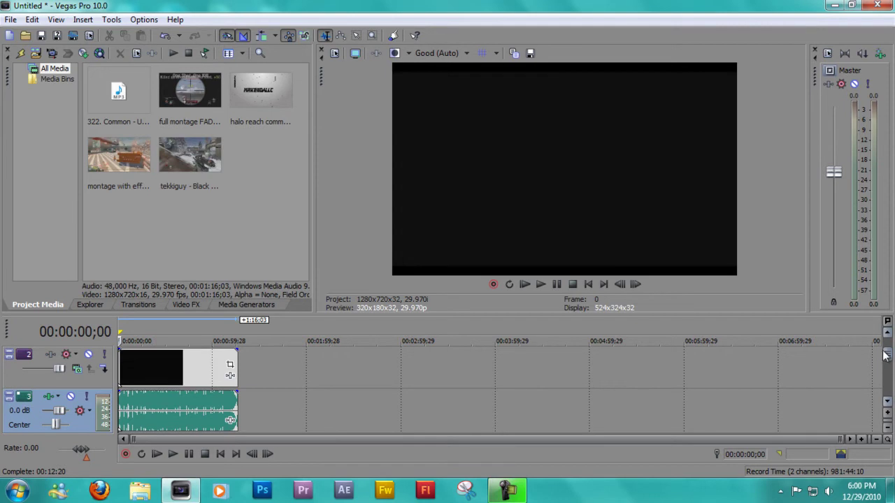
pyautogui.moveTo(887, 355); pyautogui.dragTo(888, 347)
pyautogui.moveTo(185, 408); pyautogui.dragTo(176, 365)
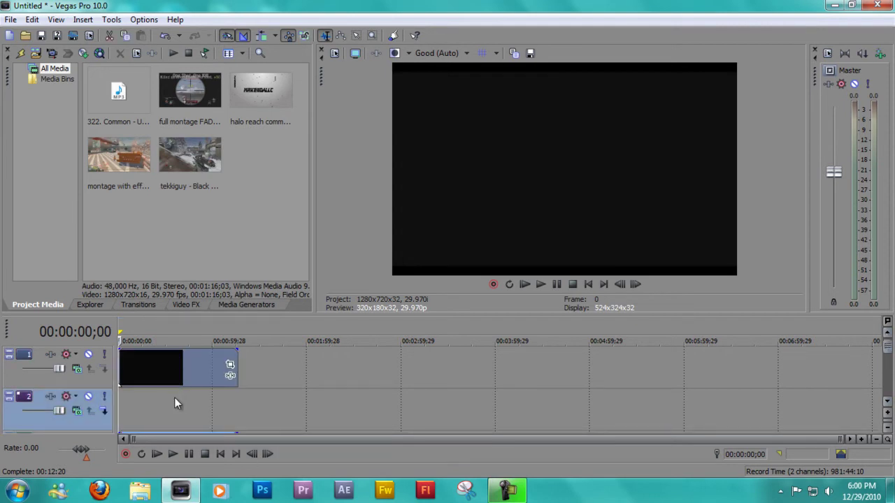
pyautogui.moveTo(174, 397); pyautogui.dragTo(177, 395)
pyautogui.press('Delete')
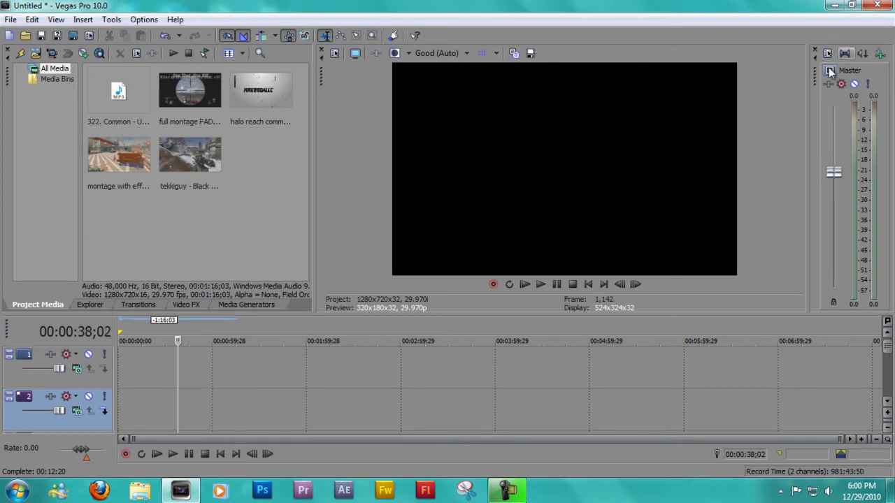
# - Re-add full montage FADE at the timeline start, silence its audio to -Inf, and scrub back
pyautogui.click(834, 5)
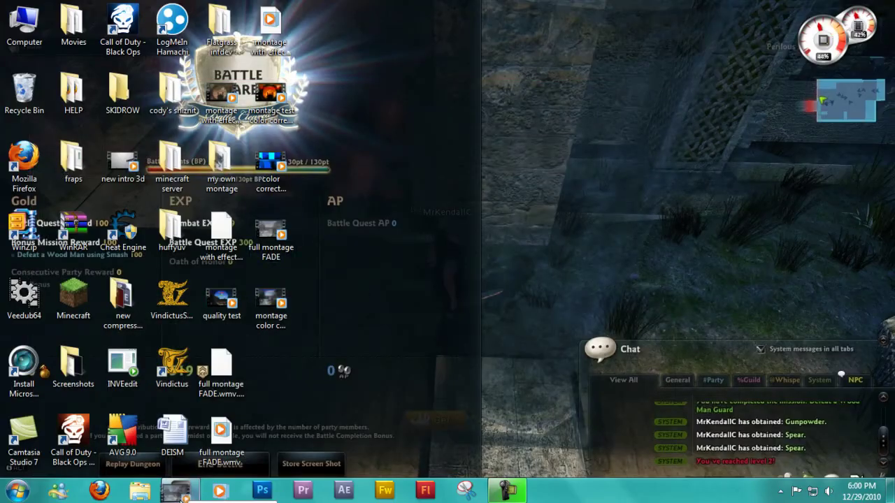
pyautogui.click(180, 491)
pyautogui.moveTo(164, 398); pyautogui.dragTo(123, 364)
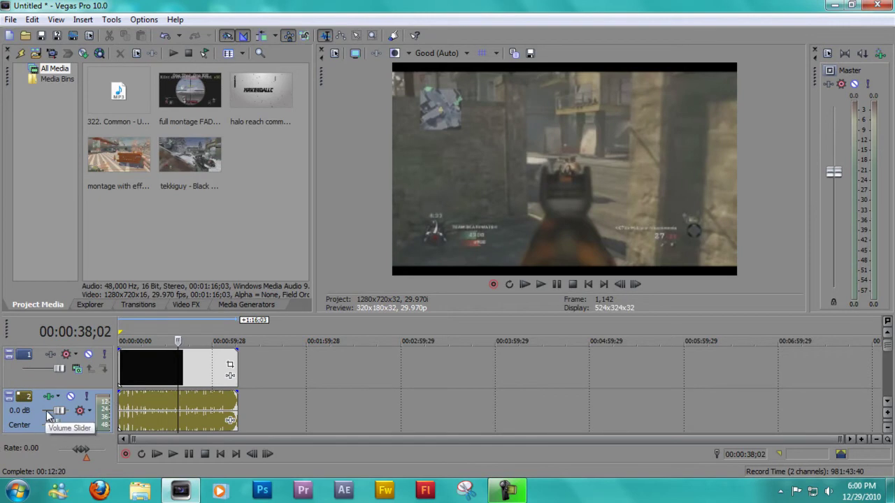
pyautogui.moveTo(58, 411); pyautogui.dragTo(24, 415)
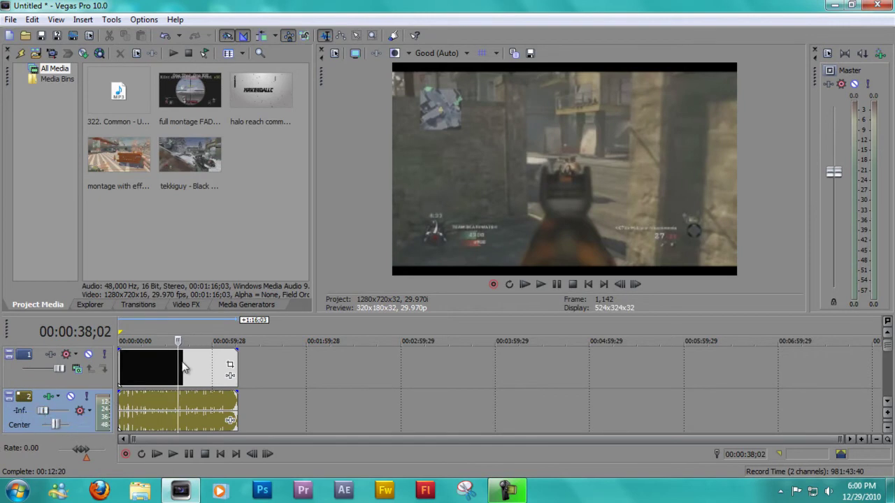
pyautogui.moveTo(179, 360); pyautogui.dragTo(155, 375)
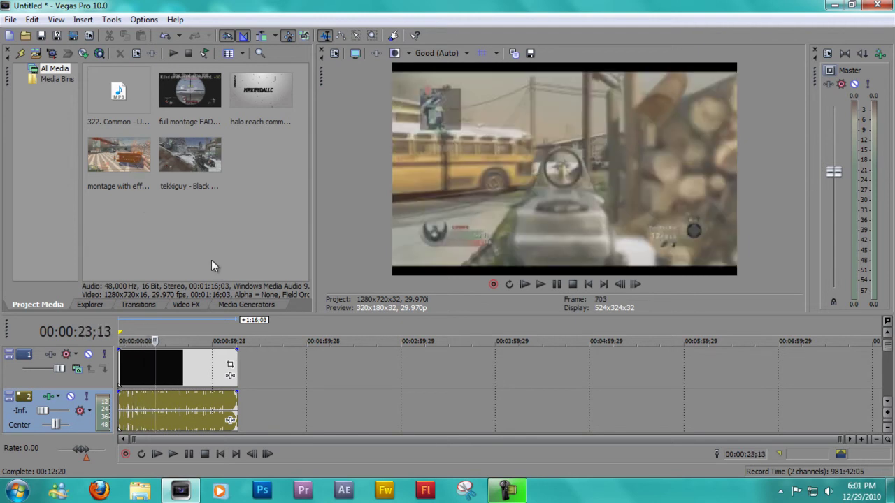
# - In event Properties, turn off Maintain aspect ratio and set field order None (progressive scan); view Pan/Crop
pyautogui.click(184, 302)
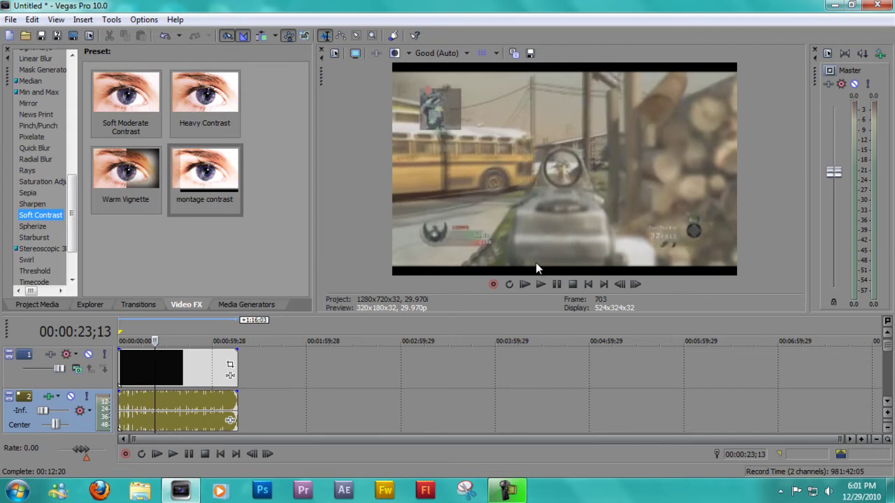
pyautogui.rightClick(180, 367)
pyautogui.click(199, 358)
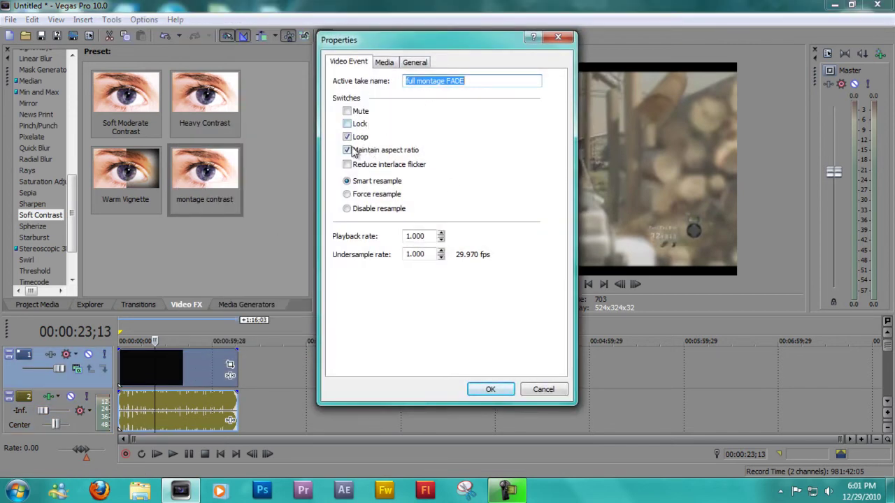
pyautogui.click(347, 151)
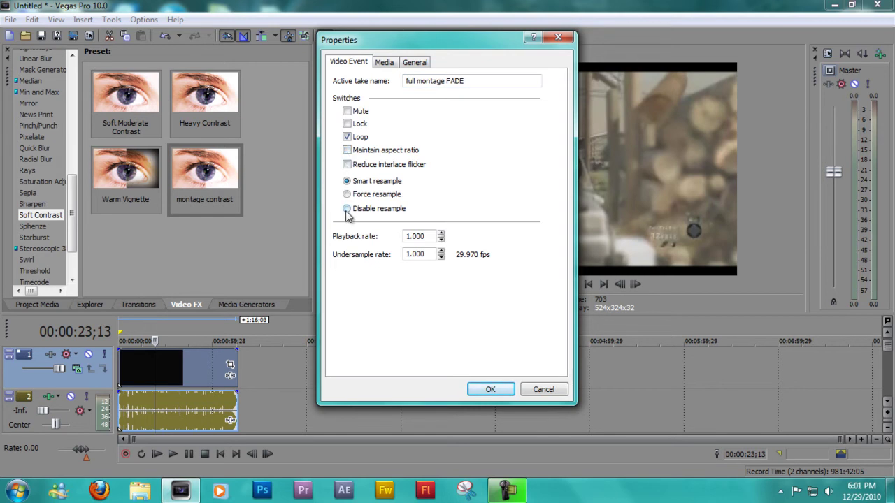
pyautogui.click(384, 62)
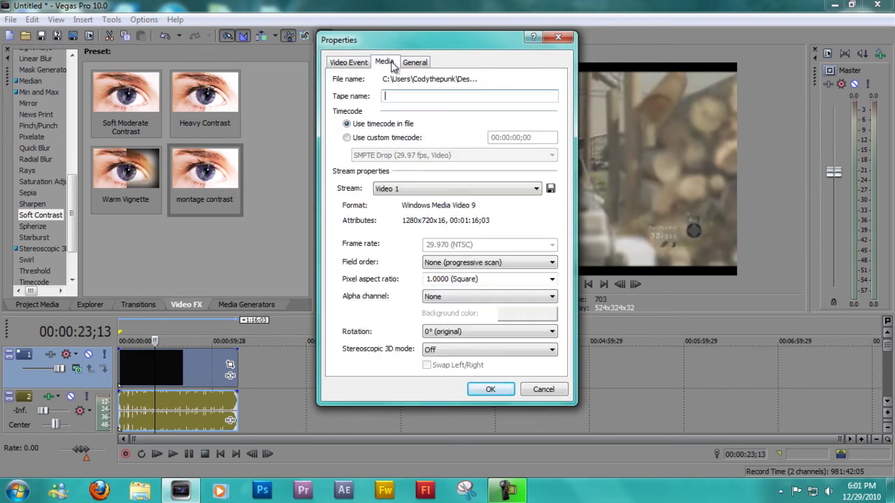
pyautogui.click(481, 264)
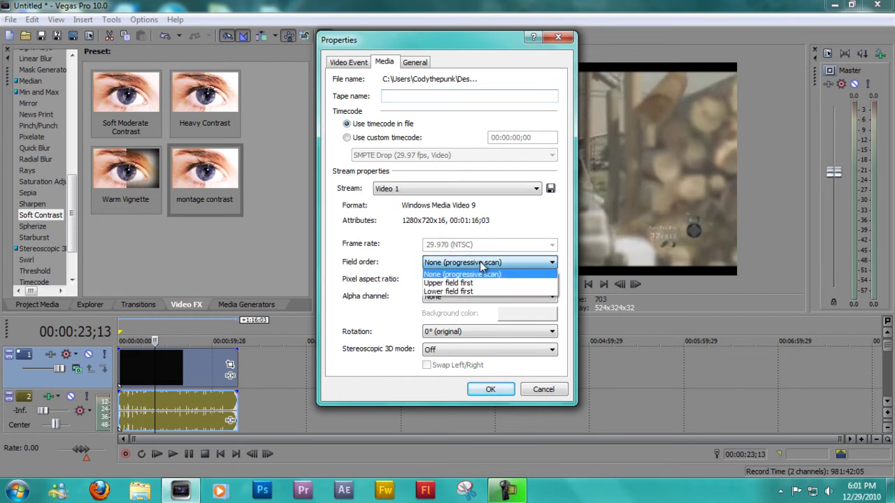
pyautogui.click(480, 263)
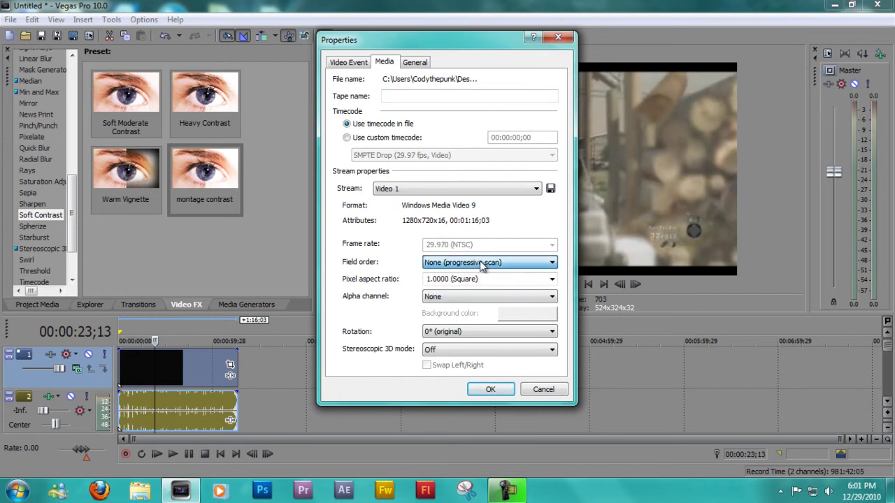
pyautogui.click(491, 390)
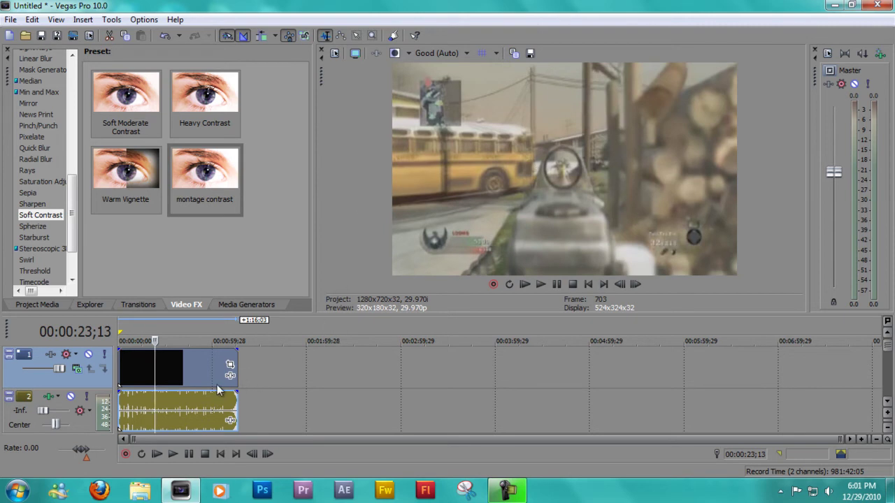
pyautogui.click(230, 367)
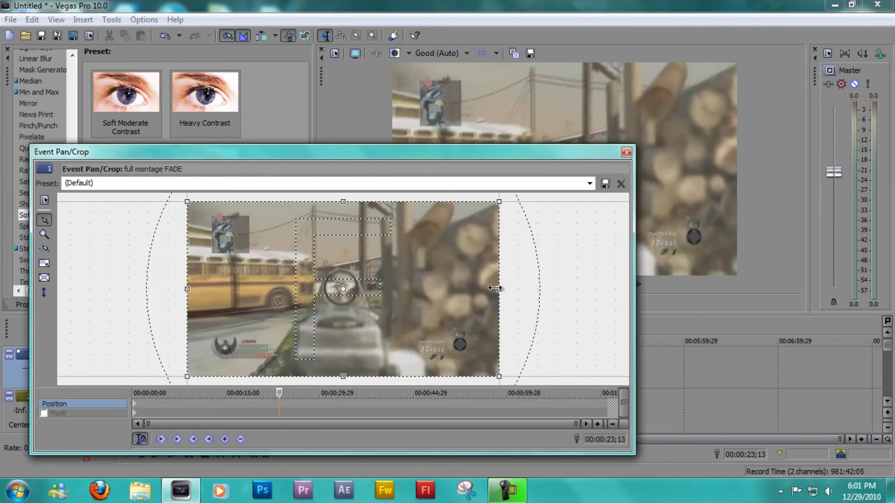
pyautogui.click(626, 154)
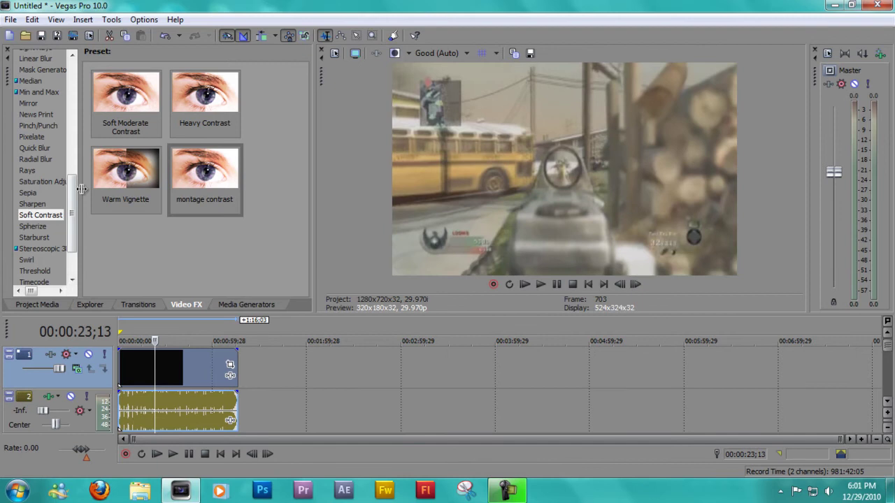
# - Apply the Medium Sharpen preset to the montage video event
pyautogui.moveTo(72, 194); pyautogui.dragTo(72, 217)
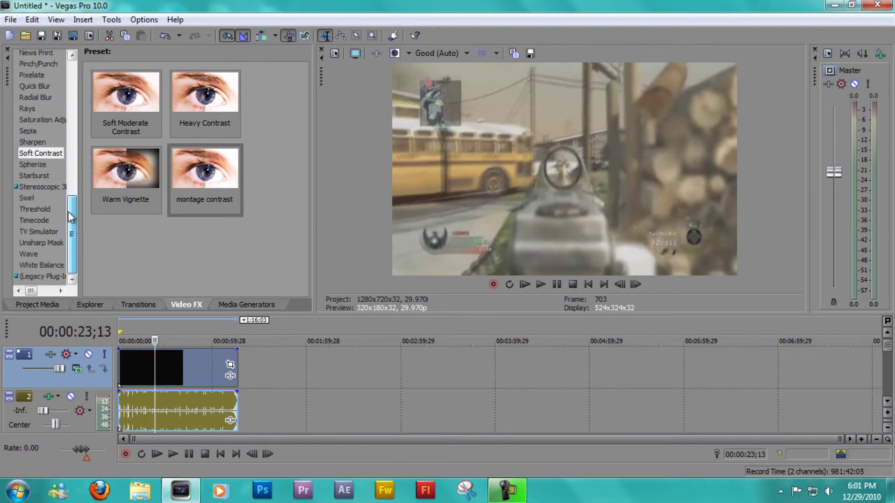
pyautogui.click(32, 143)
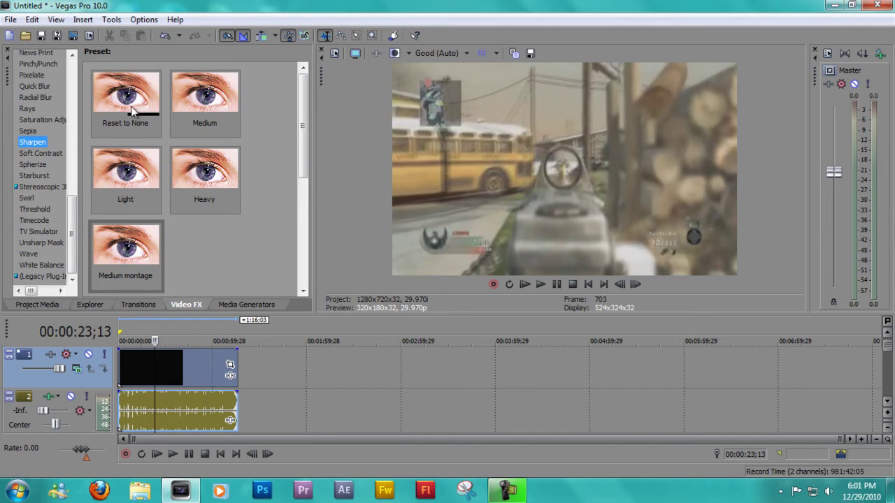
pyautogui.moveTo(196, 105); pyautogui.dragTo(174, 329)
pyautogui.moveTo(173, 359); pyautogui.dragTo(173, 360)
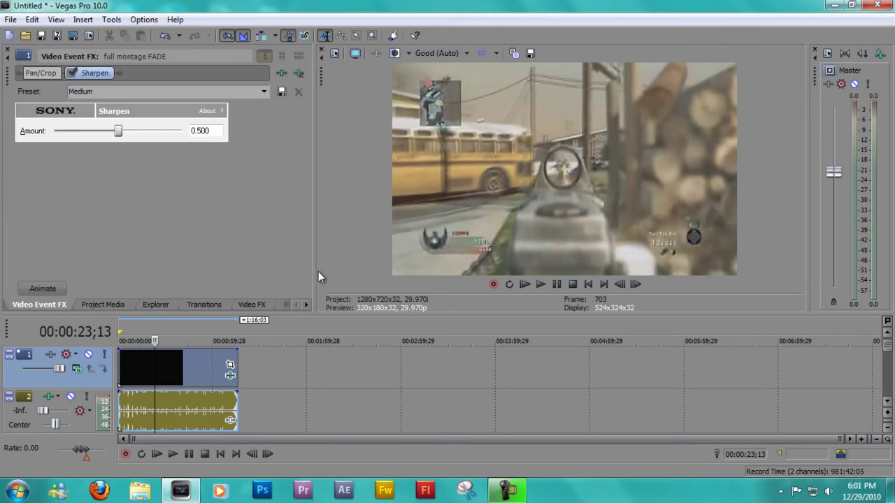
# - Cycle through the Explorer, Transitions and Project Media windows, ending on the Video FX list
pyautogui.click(164, 299)
pyautogui.click(190, 302)
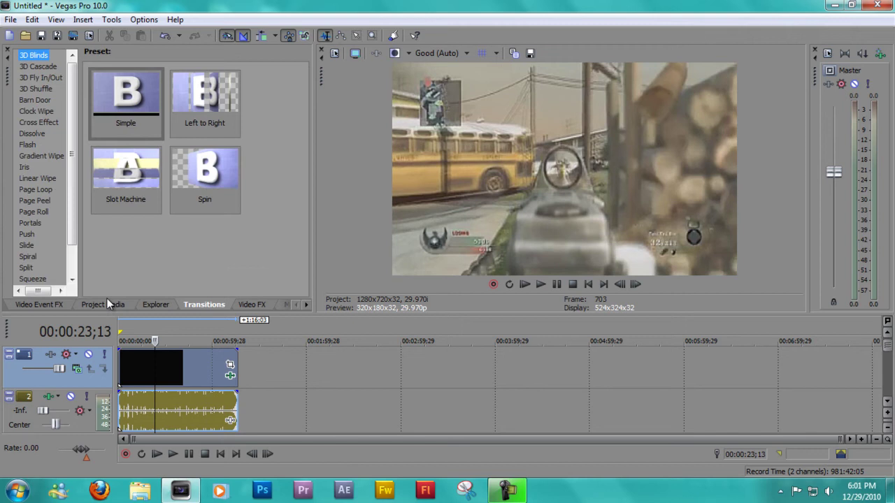
pyautogui.click(54, 305)
pyautogui.click(89, 304)
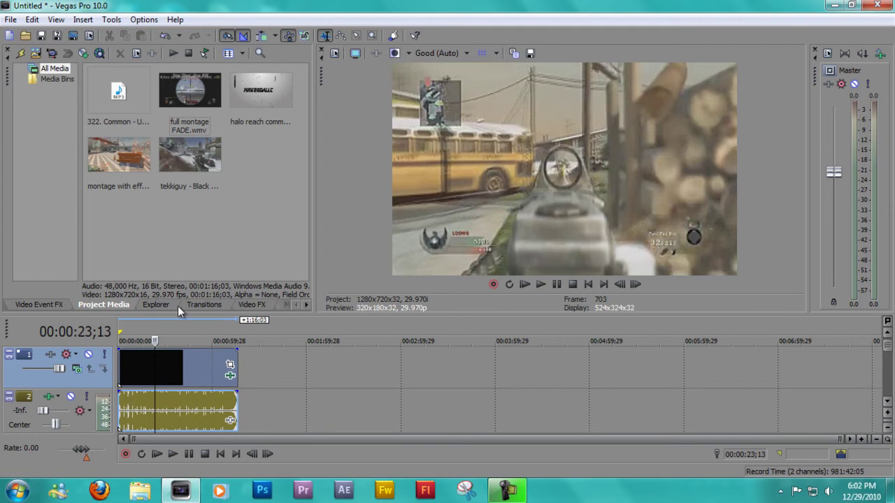
pyautogui.click(244, 306)
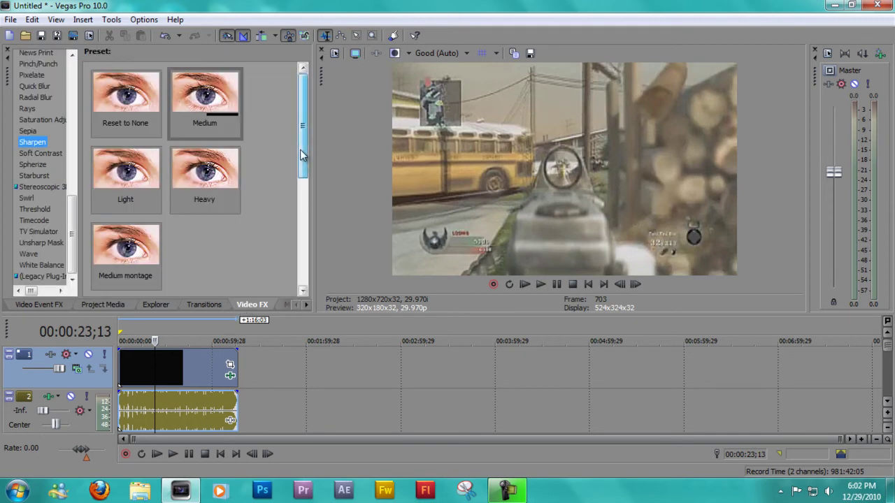
# - Drag the Color Corrector (Secondary) 'montage color correction' preset onto the video event
pyautogui.moveTo(302, 154)
pyautogui.mouseDown()
pyautogui.moveTo(302, 165)
pyautogui.moveTo(302, 154)
pyautogui.mouseUp()
pyautogui.moveTo(70, 217); pyautogui.dragTo(70, 107)
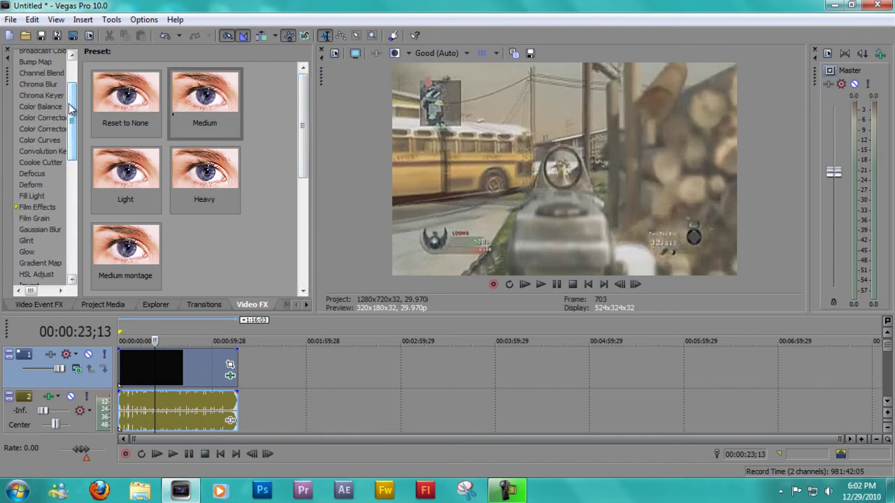
pyautogui.click(56, 127)
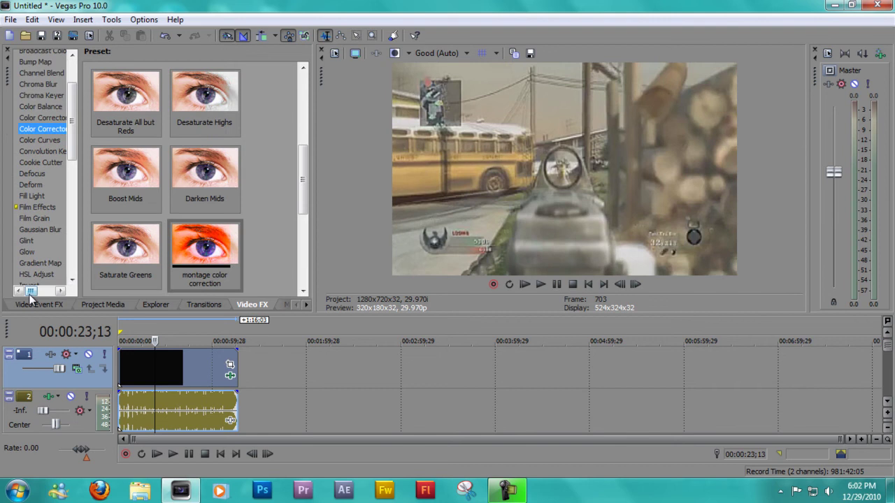
pyautogui.moveTo(31, 291)
pyautogui.mouseDown()
pyautogui.moveTo(50, 293)
pyautogui.moveTo(30, 292)
pyautogui.mouseUp()
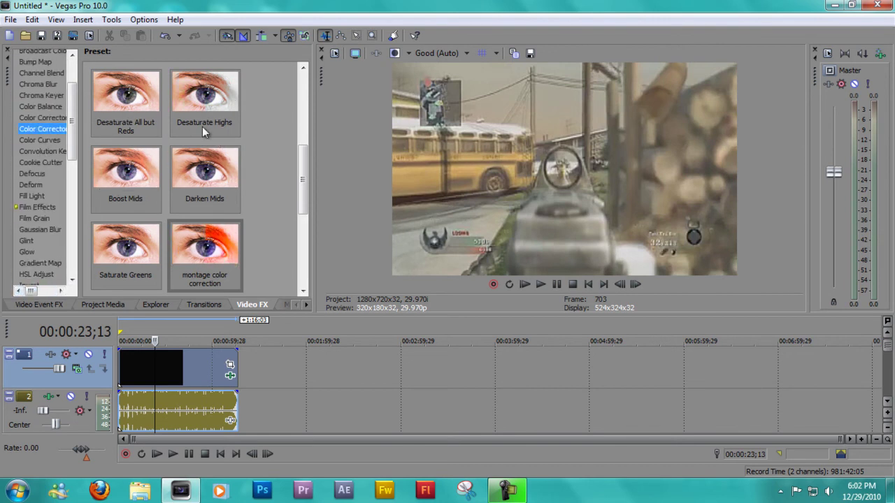
pyautogui.moveTo(306, 161); pyautogui.dragTo(307, 205)
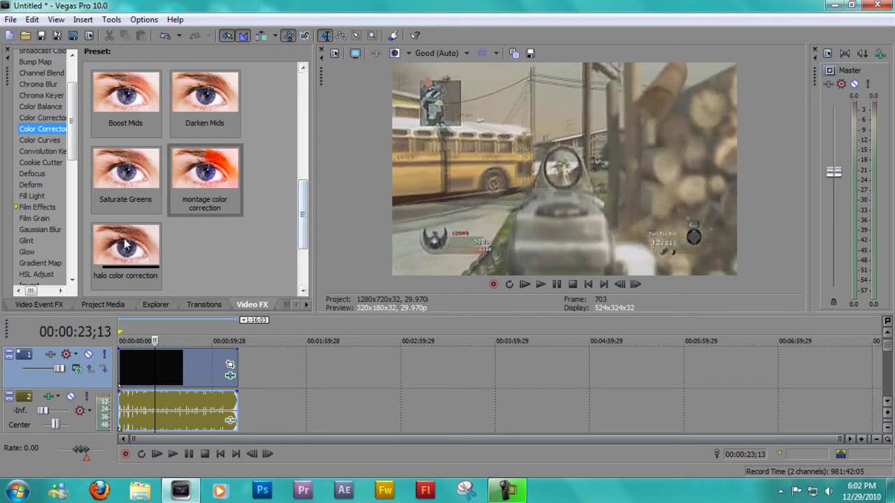
pyautogui.moveTo(178, 190); pyautogui.dragTo(183, 366)
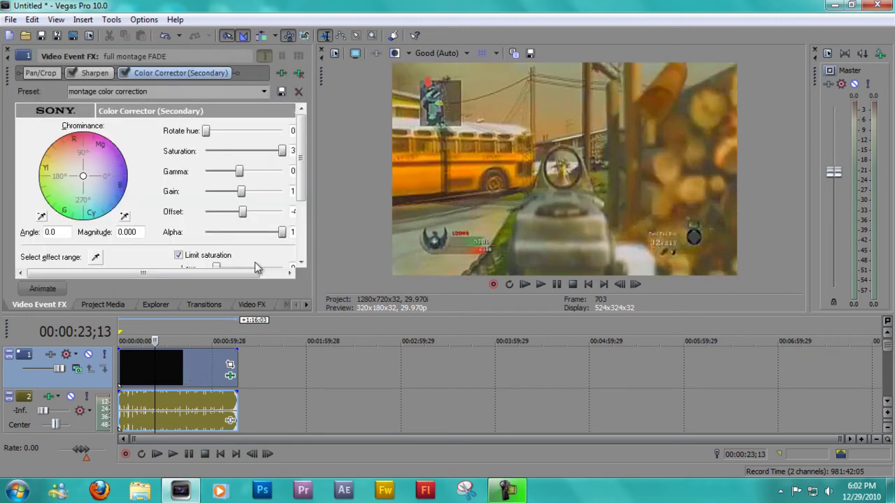
# - Scroll and drag through the effect window to review the Secondary Color Corrector settings
pyautogui.scroll(-1, 300, 161)
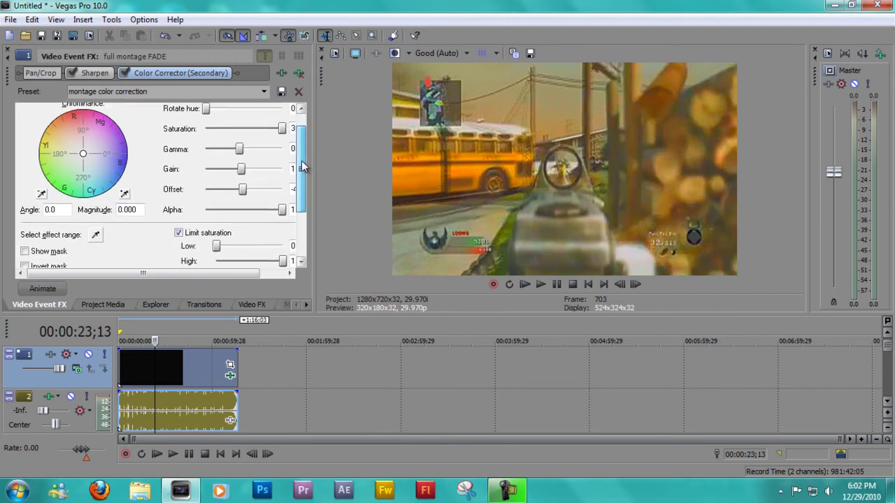
pyautogui.scroll(1, 301, 161)
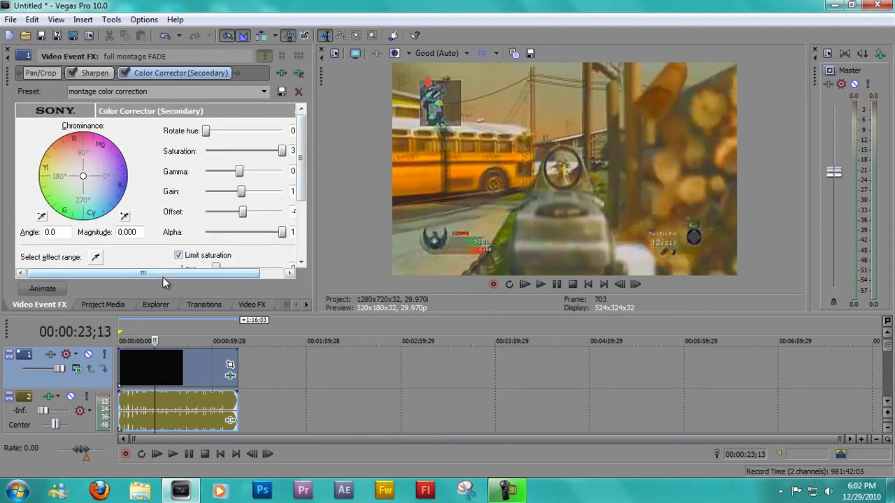
pyautogui.moveTo(162, 277); pyautogui.dragTo(170, 277)
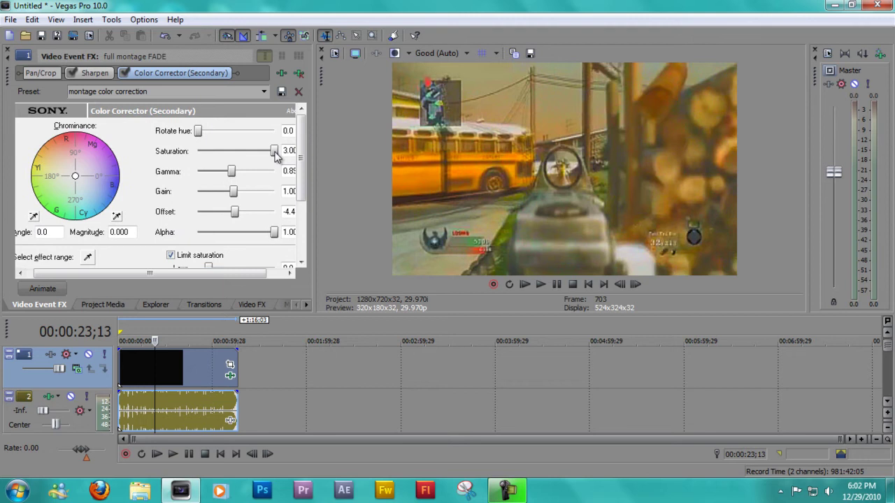
pyautogui.moveTo(275, 150); pyautogui.dragTo(300, 169)
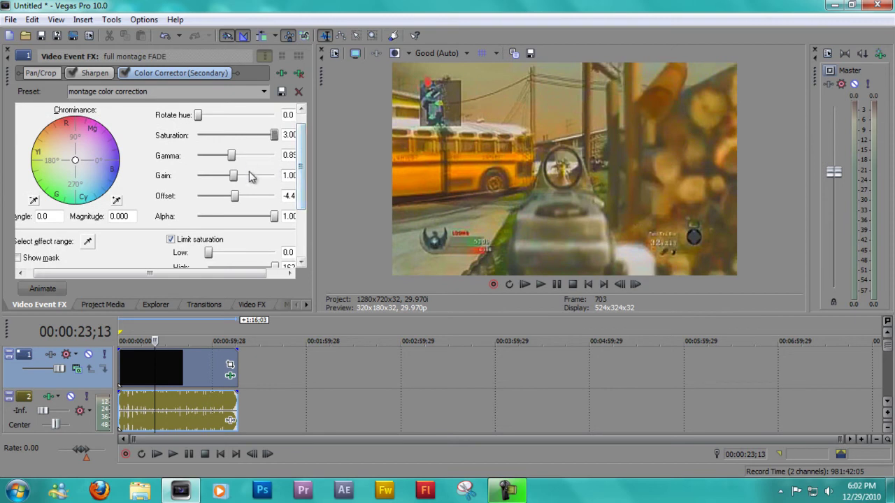
pyautogui.moveTo(186, 274); pyautogui.dragTo(199, 275)
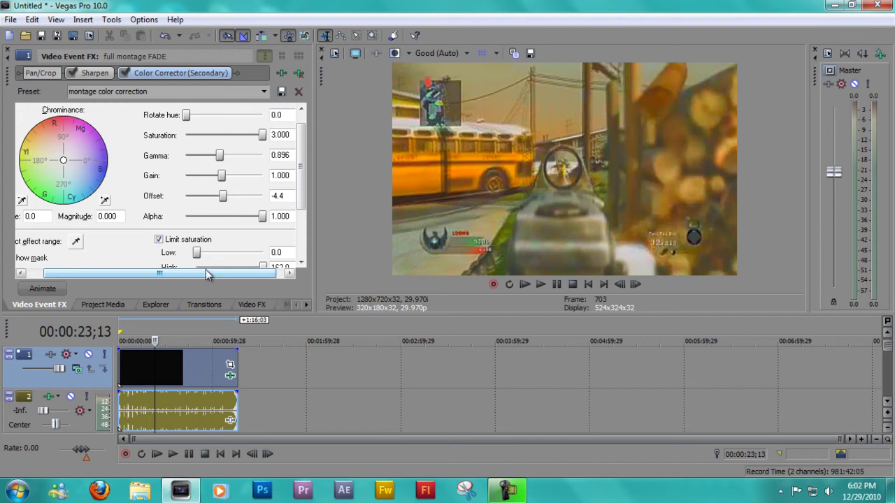
pyautogui.moveTo(303, 168); pyautogui.dragTo(303, 179)
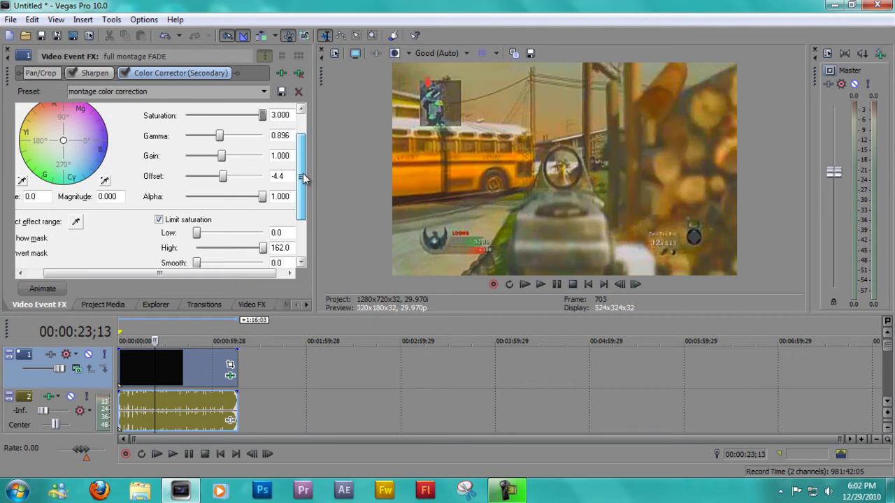
pyautogui.moveTo(303, 179); pyautogui.dragTo(299, 198)
pyautogui.moveTo(217, 275); pyautogui.dragTo(140, 282)
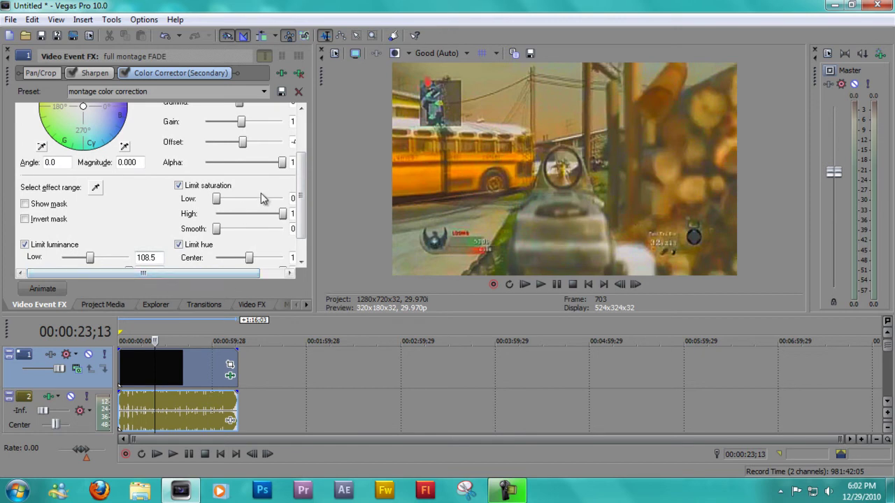
pyautogui.moveTo(298, 174); pyautogui.dragTo(302, 200)
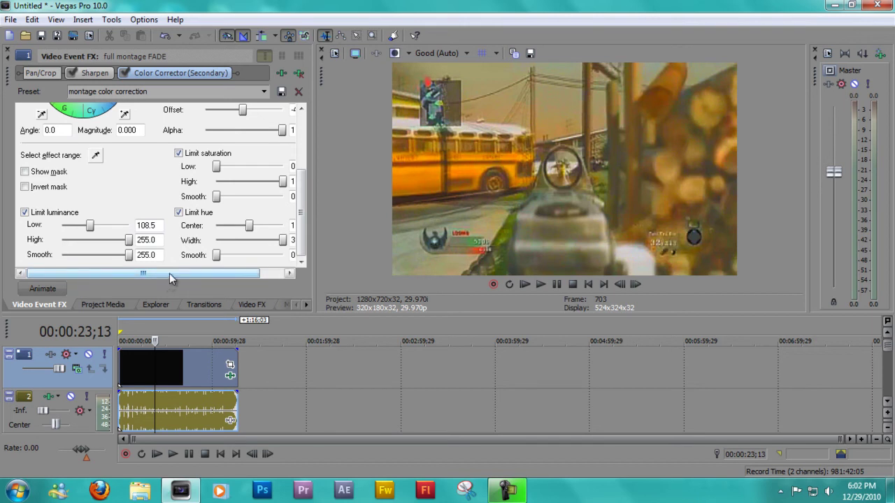
pyautogui.moveTo(169, 274); pyautogui.dragTo(183, 273)
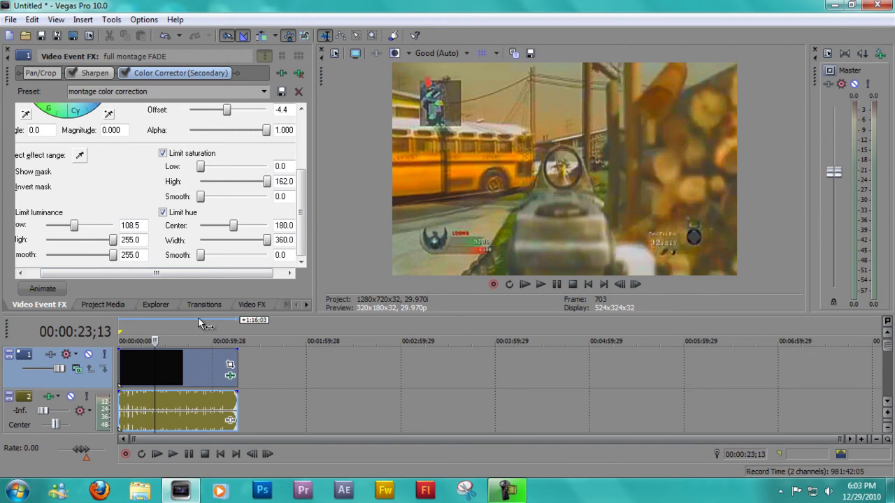
# - Apply the Levels 'montage levels' preset (gamma 1.078) to the event and check the effect chain
pyautogui.click(252, 304)
pyautogui.scroll(2, 75, 139)
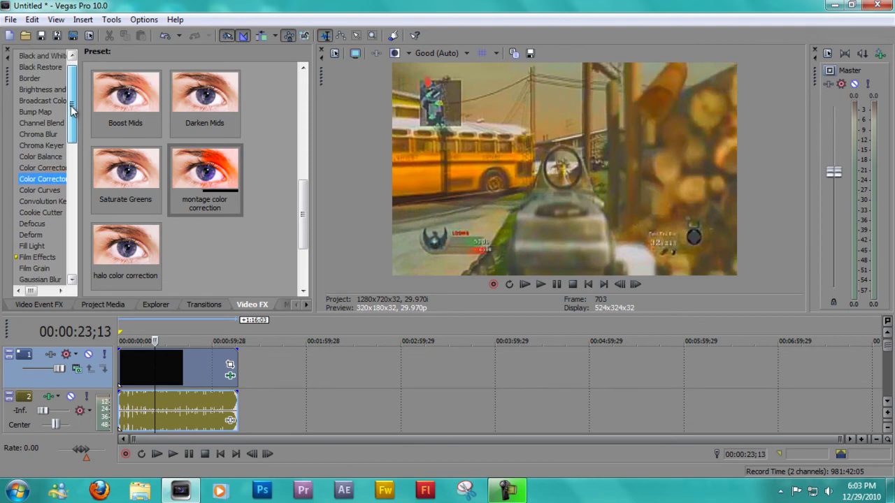
pyautogui.moveTo(73, 101); pyautogui.dragTo(71, 176)
pyautogui.click(35, 163)
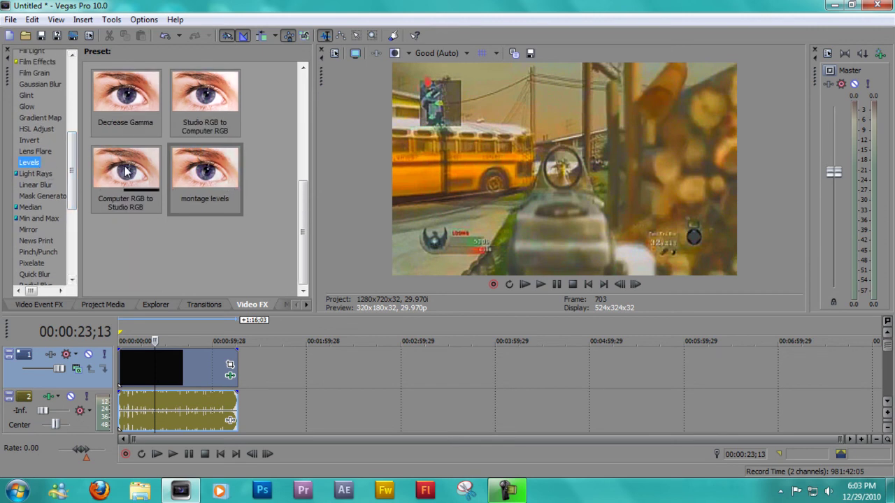
pyautogui.click(193, 168)
pyautogui.moveTo(187, 307); pyautogui.dragTo(175, 365)
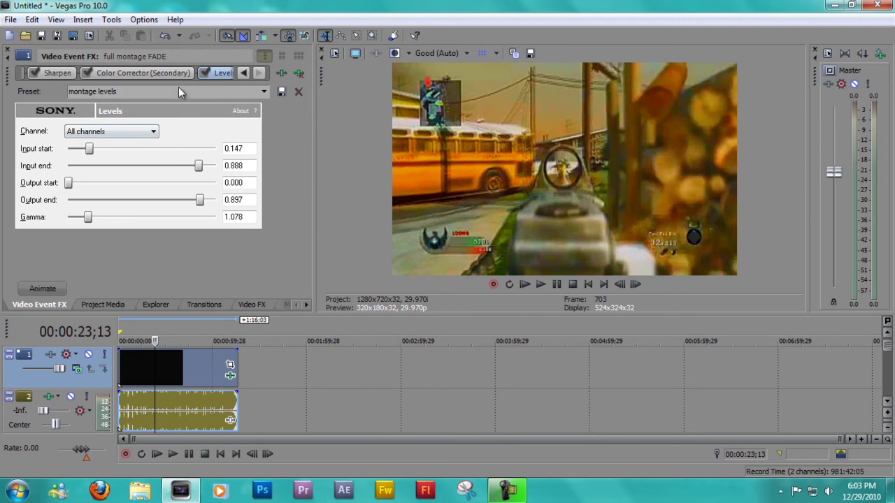
pyautogui.click(248, 73)
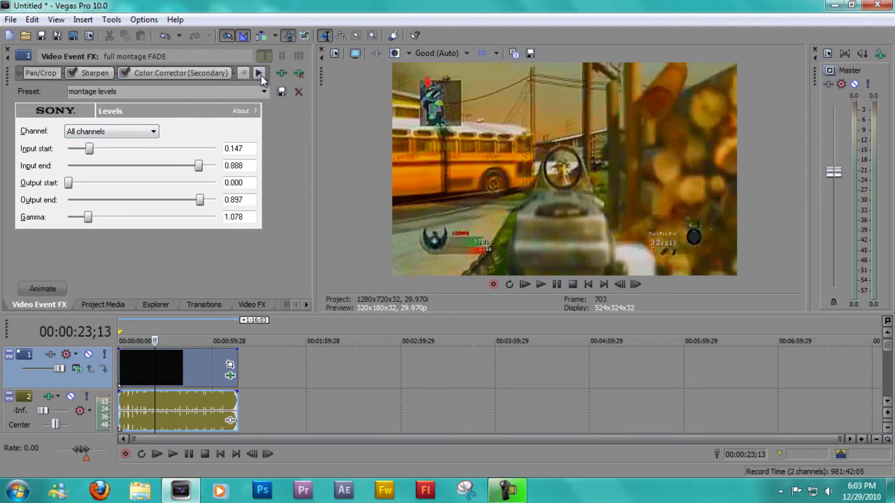
pyautogui.click(260, 74)
# - Apply Soft Contrast 'montage contrast': stretch range 69.38, contrast 75.58, diffusion 26.57, low trim 17.19
pyautogui.click(250, 305)
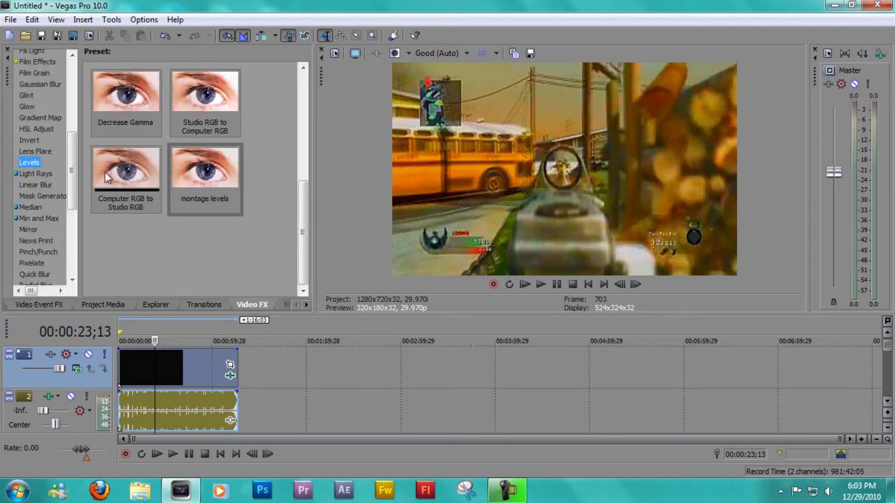
pyautogui.moveTo(72, 170); pyautogui.dragTo(76, 214)
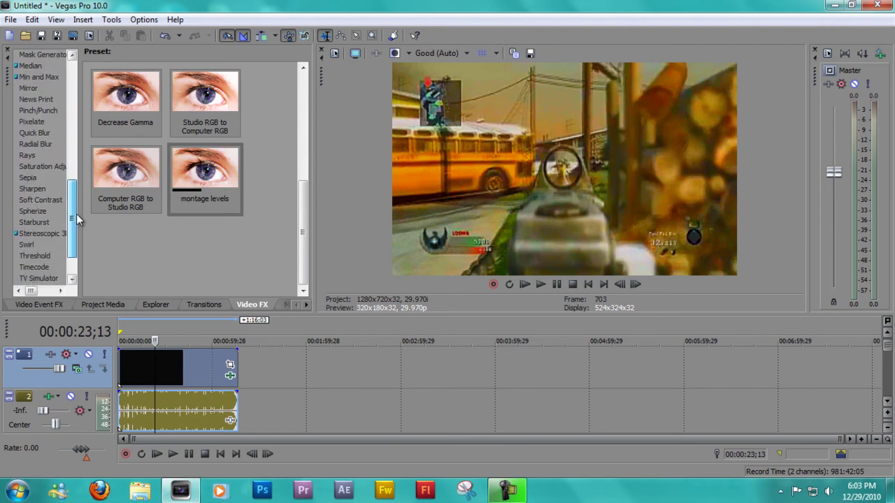
pyautogui.click(59, 202)
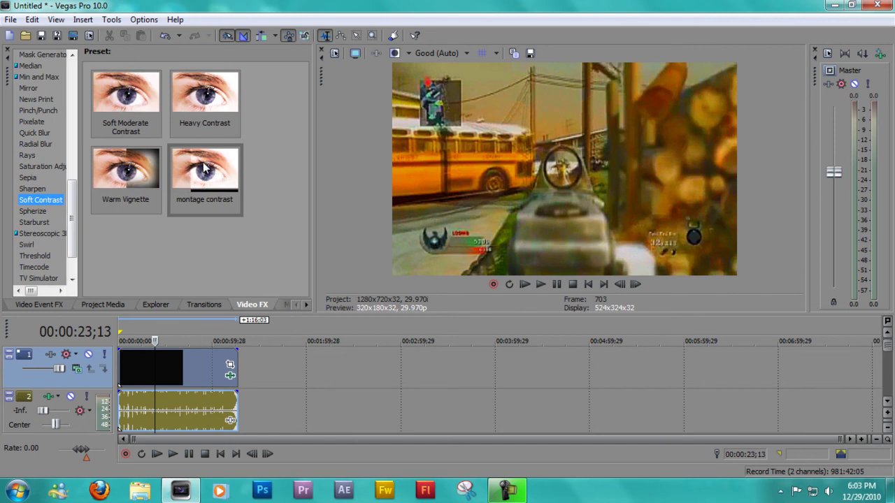
pyautogui.click(226, 173)
pyautogui.moveTo(226, 173); pyautogui.dragTo(178, 371)
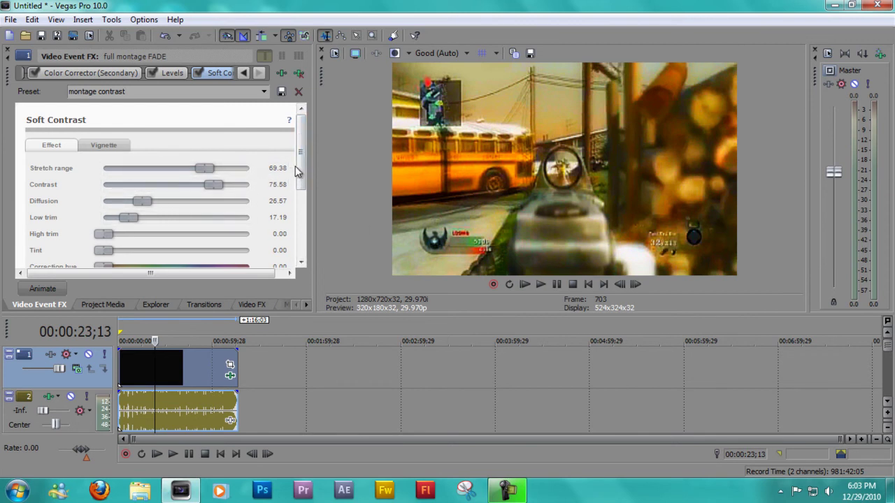
pyautogui.moveTo(301, 166); pyautogui.dragTo(301, 178)
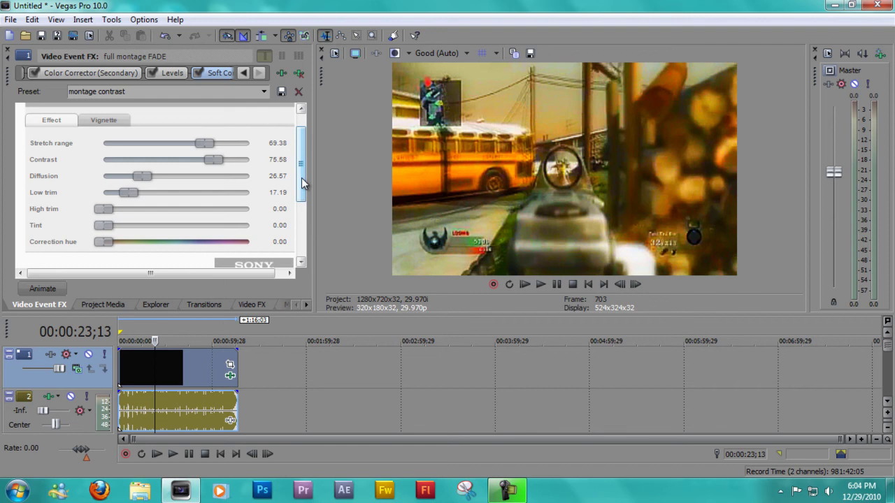
pyautogui.moveTo(302, 178); pyautogui.dragTo(302, 183)
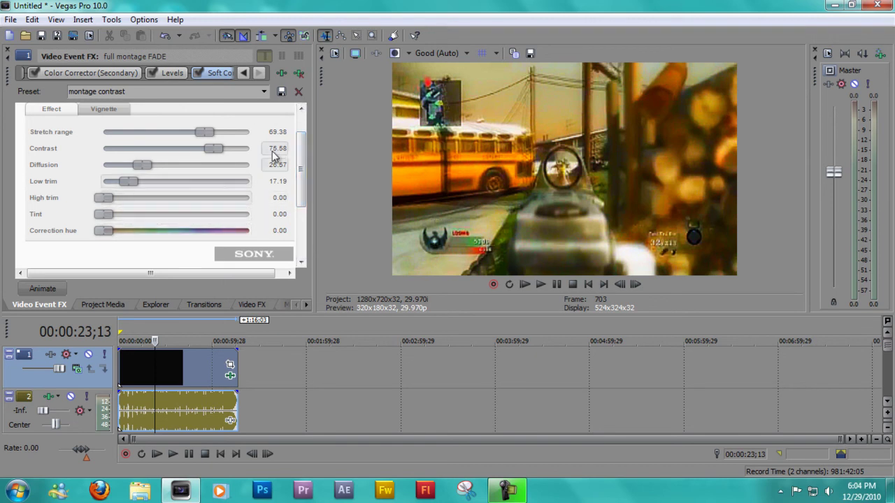
pyautogui.moveTo(301, 150); pyautogui.dragTo(301, 131)
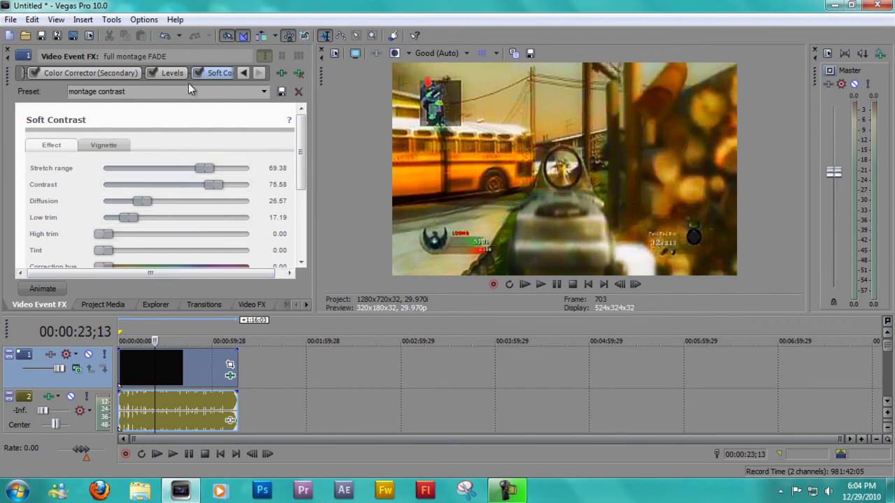
pyautogui.click(243, 72)
pyautogui.click(243, 72)
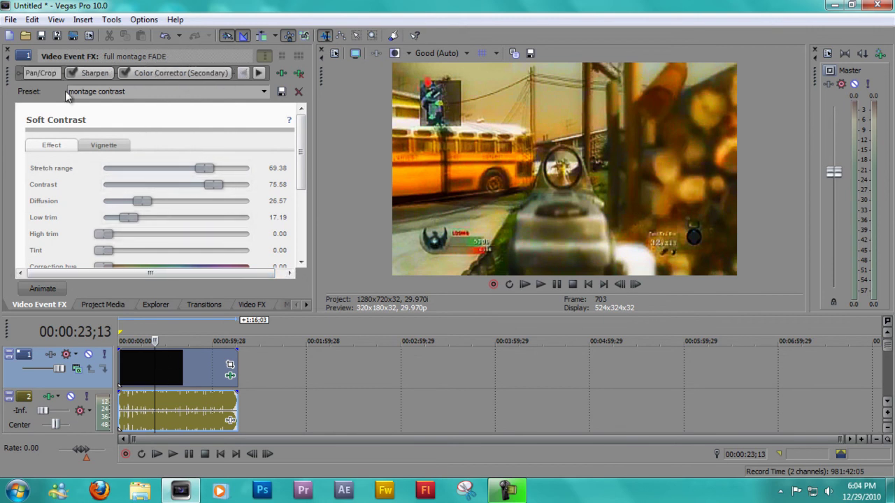
pyautogui.click(123, 73)
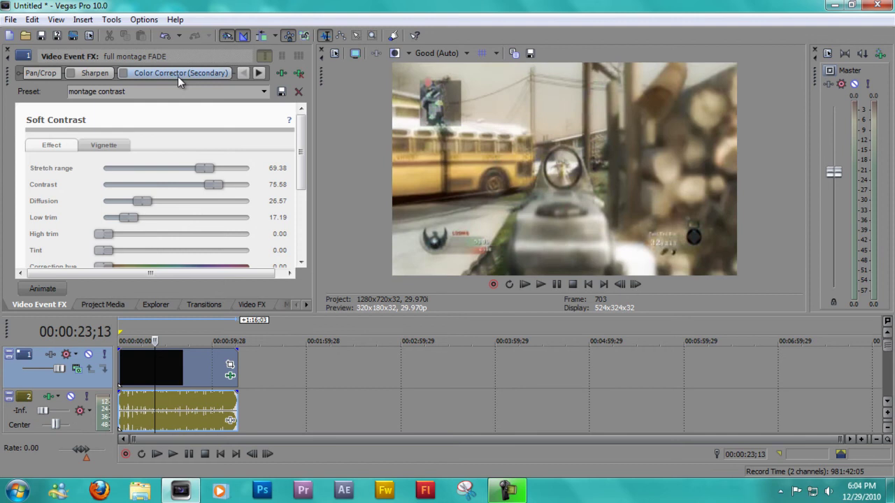
pyautogui.click(258, 73)
pyautogui.click(258, 73)
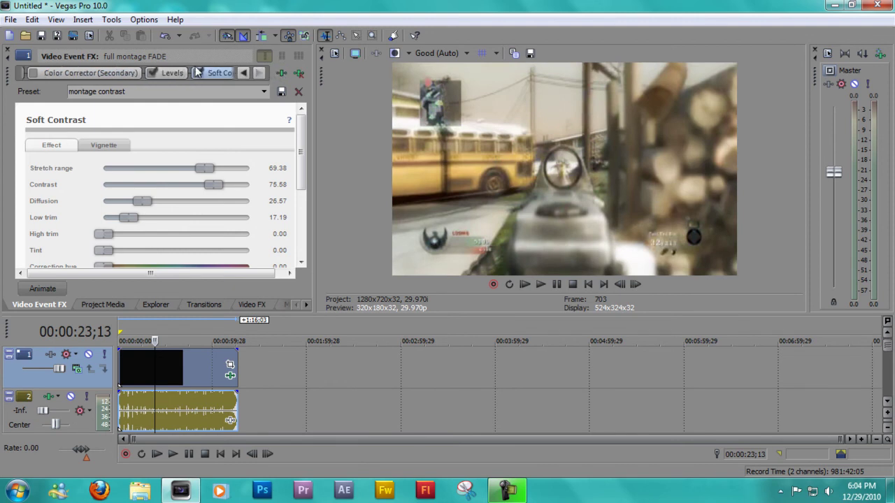
pyautogui.click(151, 73)
pyautogui.click(197, 72)
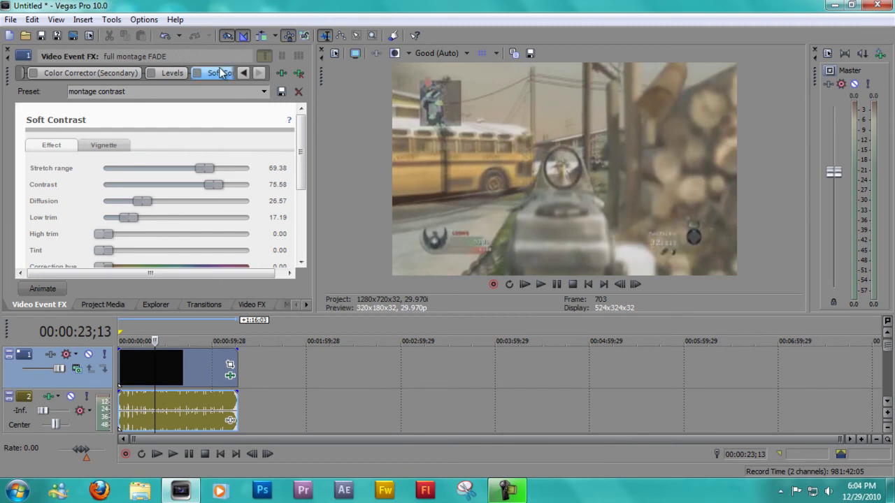
pyautogui.click(198, 72)
pyautogui.click(151, 73)
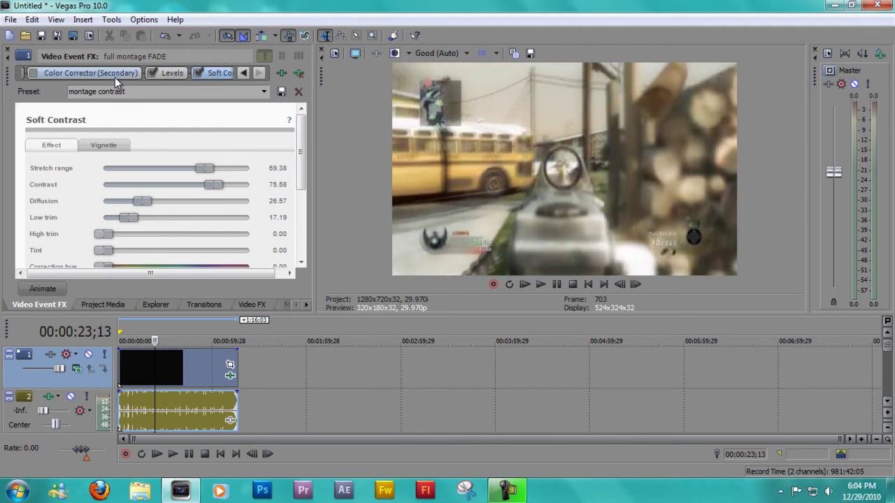
pyautogui.click(243, 73)
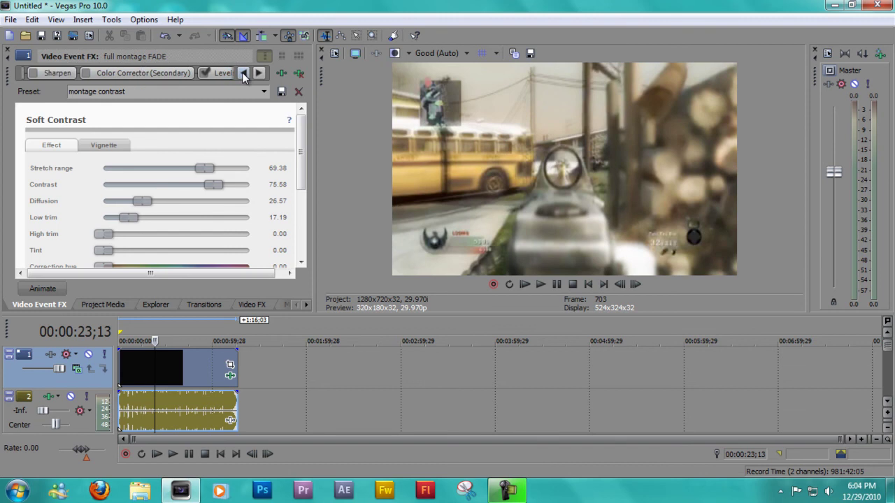
pyautogui.click(86, 73)
pyautogui.click(33, 74)
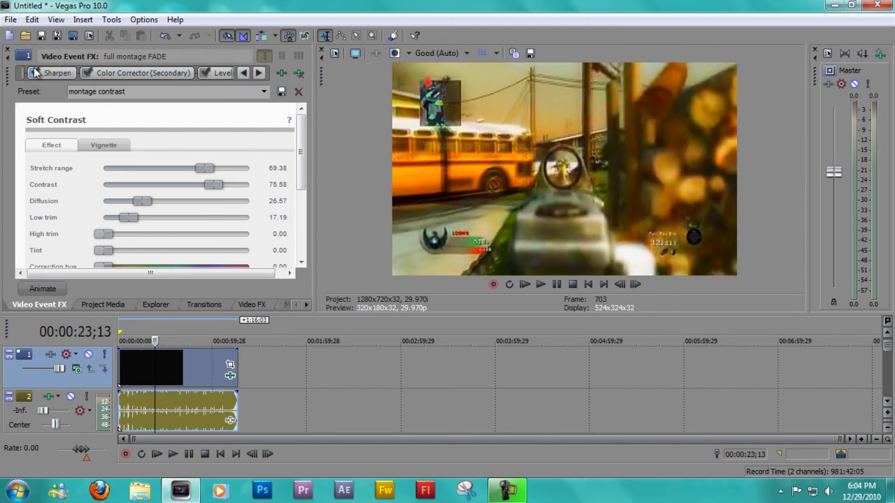
pyautogui.click(243, 73)
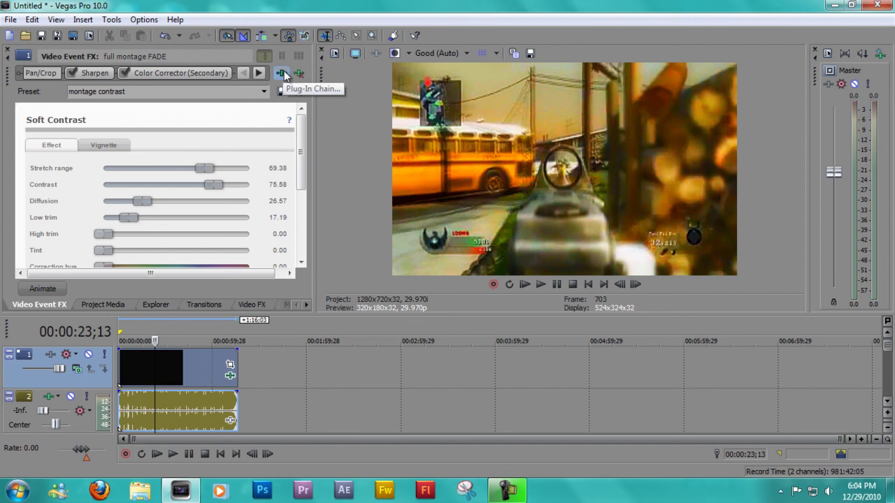
pyautogui.click(259, 74)
pyautogui.click(260, 74)
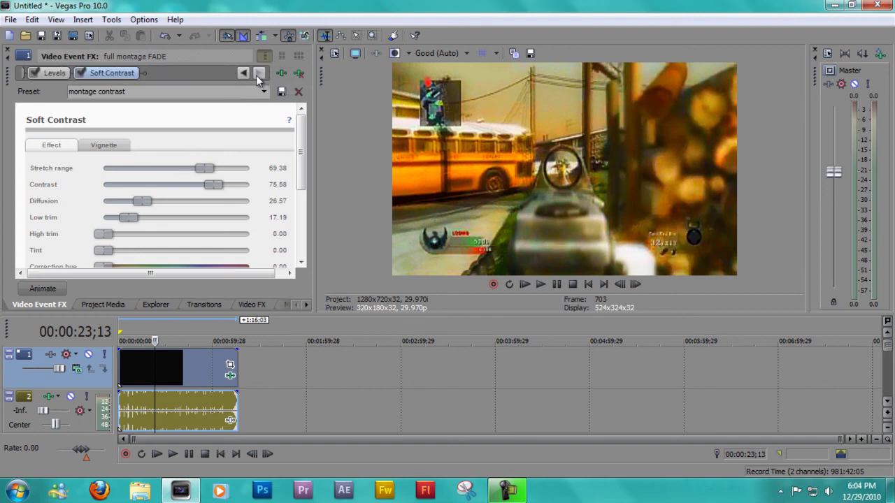
pyautogui.click(245, 73)
pyautogui.click(244, 73)
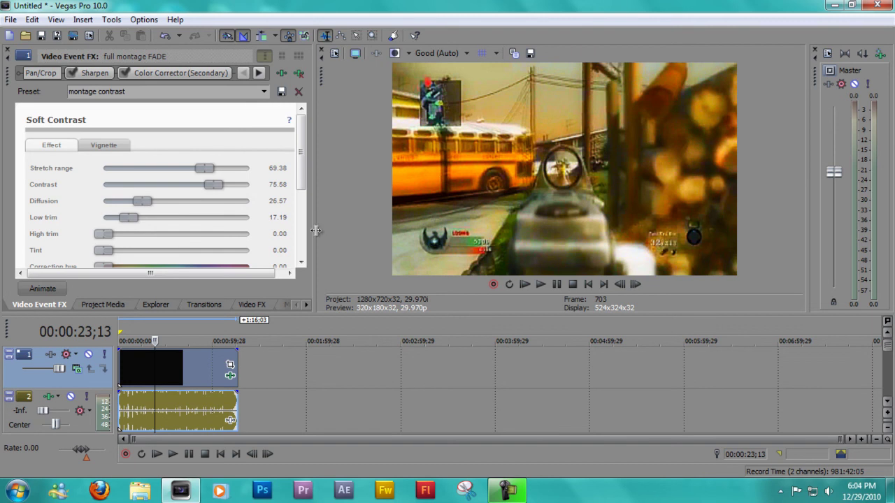
# - In Render As, name the file 'blah' and keep Windows Media Video V11, 6 Mbps HD 720-30p
pyautogui.click(10, 19)
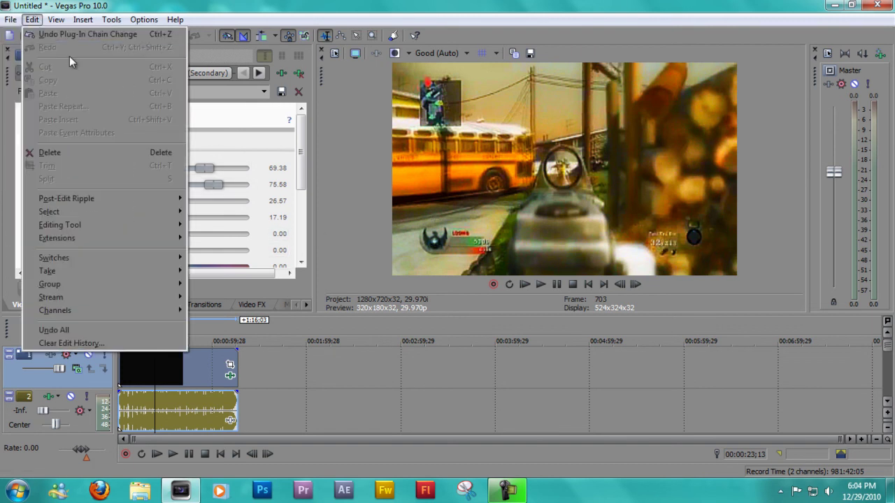
pyautogui.click(37, 115)
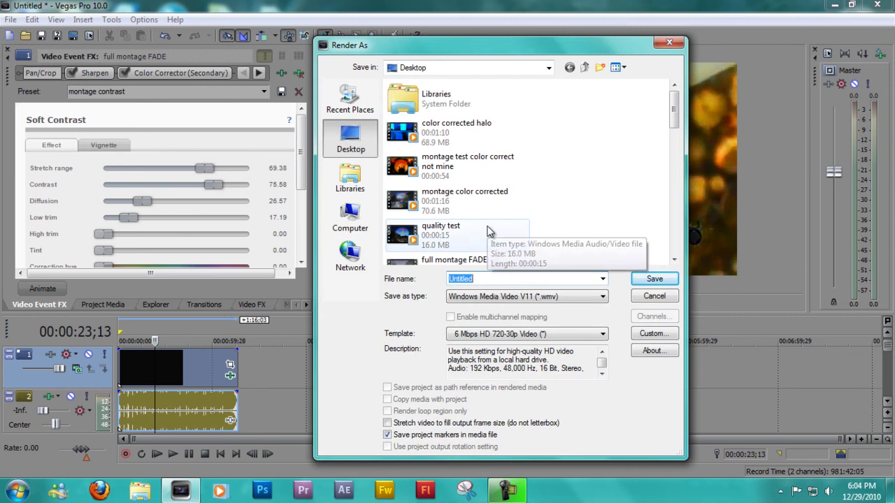
pyautogui.write('blah')
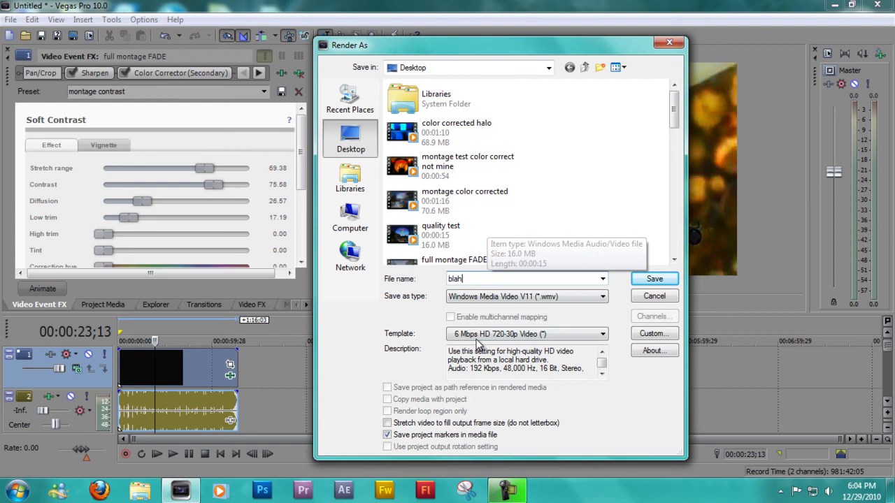
pyautogui.click(525, 296)
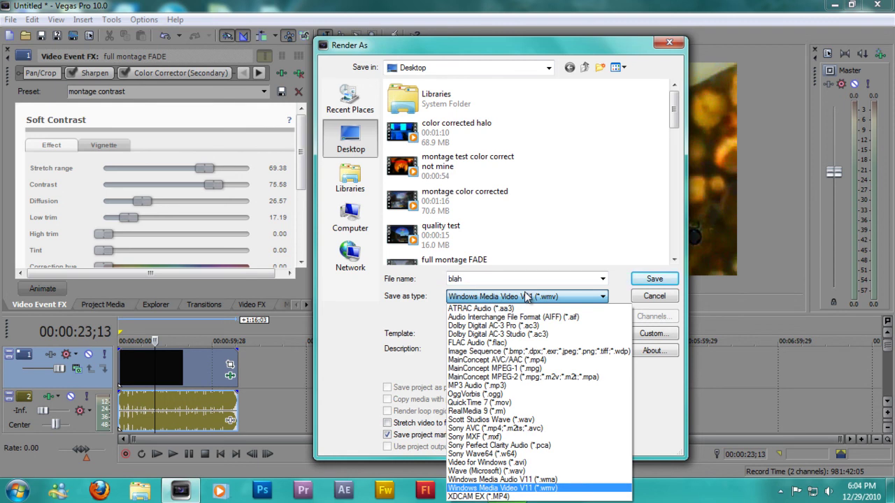
pyautogui.click(526, 296)
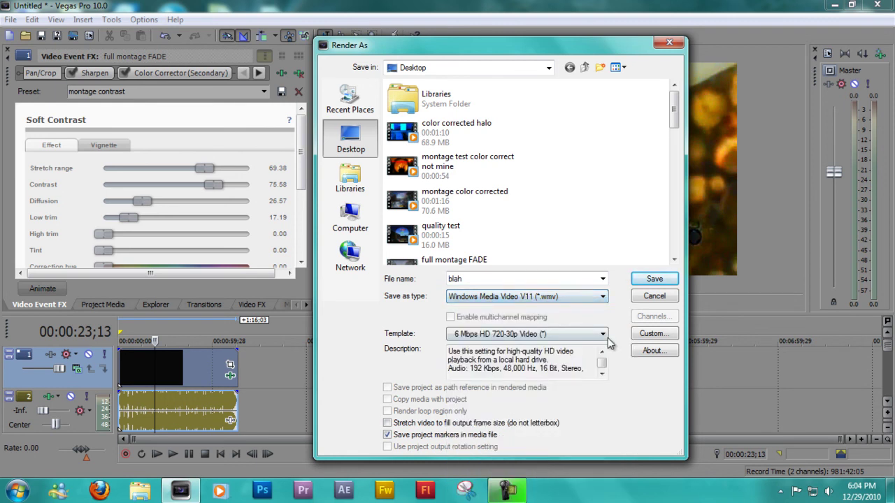
# - Customize the template: keep 1280x720, set video smoothness 98 and Internet/LAN bit rate 8M
pyautogui.click(644, 335)
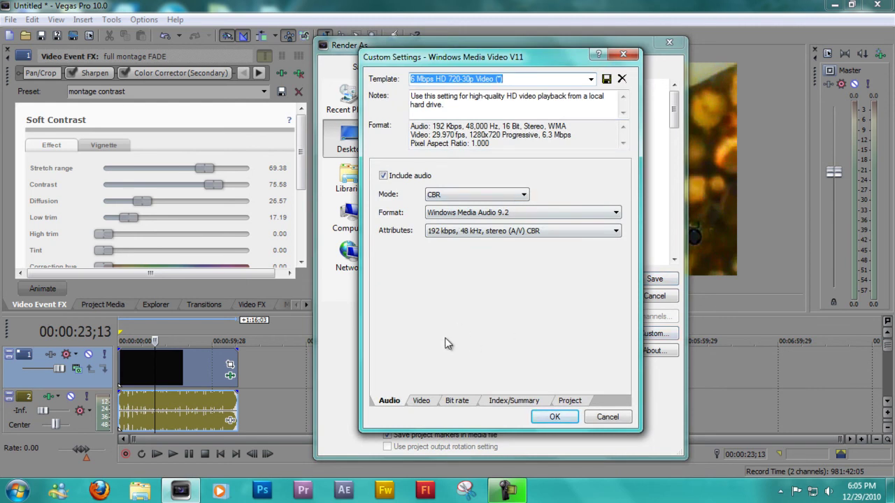
pyautogui.click(434, 399)
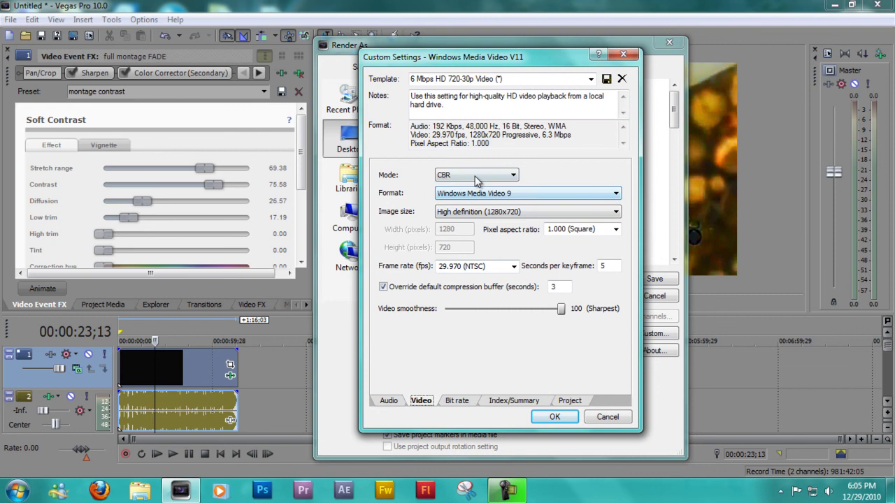
pyautogui.click(569, 214)
pyautogui.moveTo(561, 309)
pyautogui.mouseDown()
pyautogui.moveTo(552, 311)
pyautogui.moveTo(565, 311)
pyautogui.mouseUp()
pyautogui.click(457, 401)
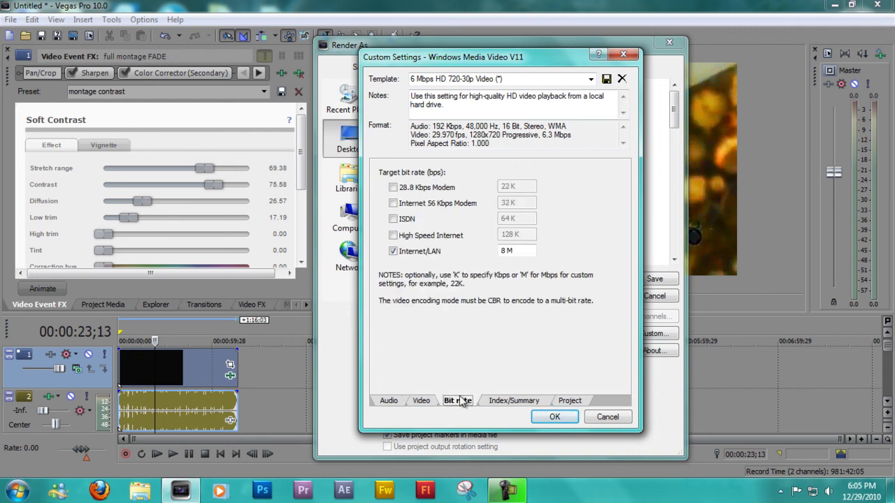
pyautogui.doubleClick(509, 250)
pyautogui.write('8M')
pyautogui.click(496, 335)
# - Keep the project video rendering quality at Best and confirm the custom settings
pyautogui.click(506, 398)
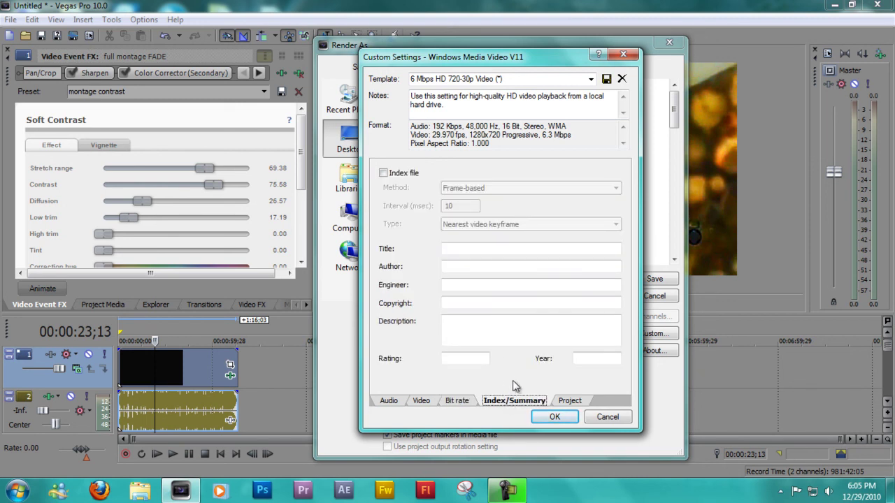
pyautogui.click(568, 401)
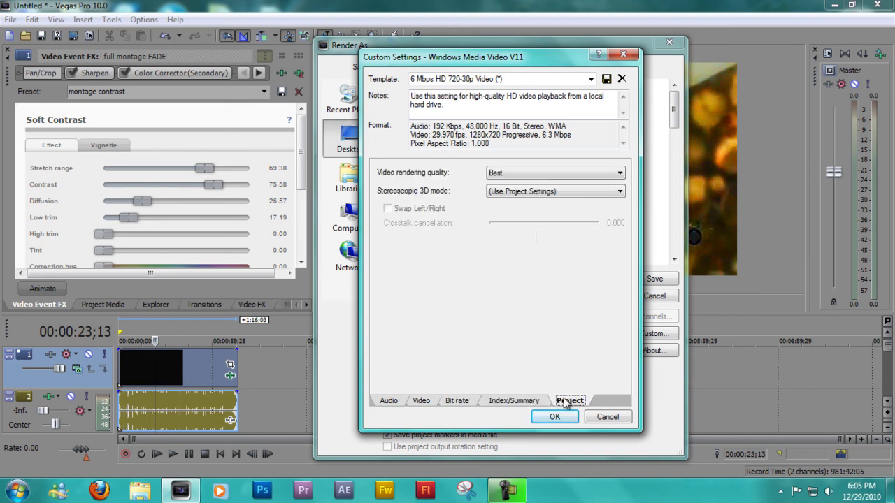
pyautogui.click(537, 171)
pyautogui.click(538, 170)
pyautogui.click(539, 190)
pyautogui.click(539, 190)
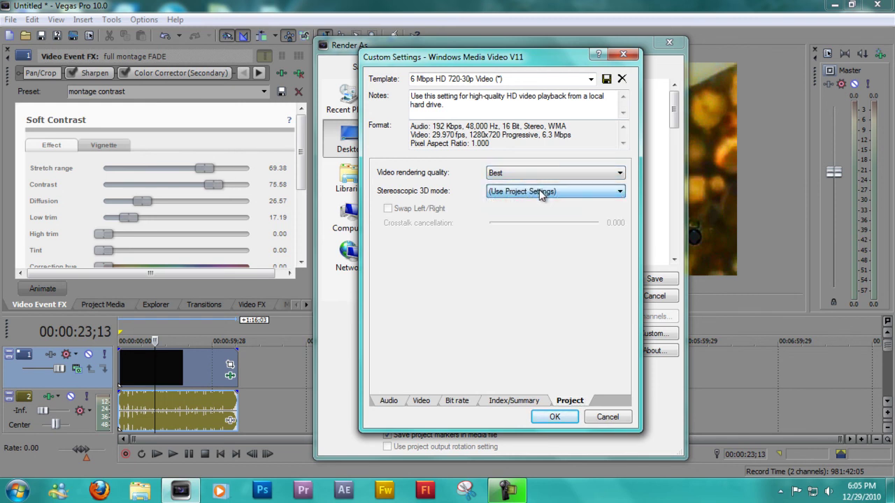
pyautogui.click(555, 418)
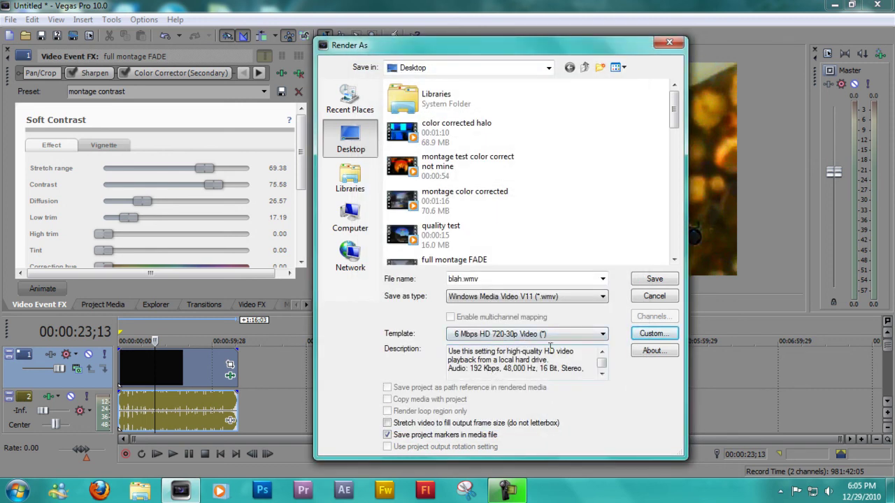
# - Start rendering blah.wmv, cancel it at 0%, and minimise Vegas to the desktop
pyautogui.click(653, 279)
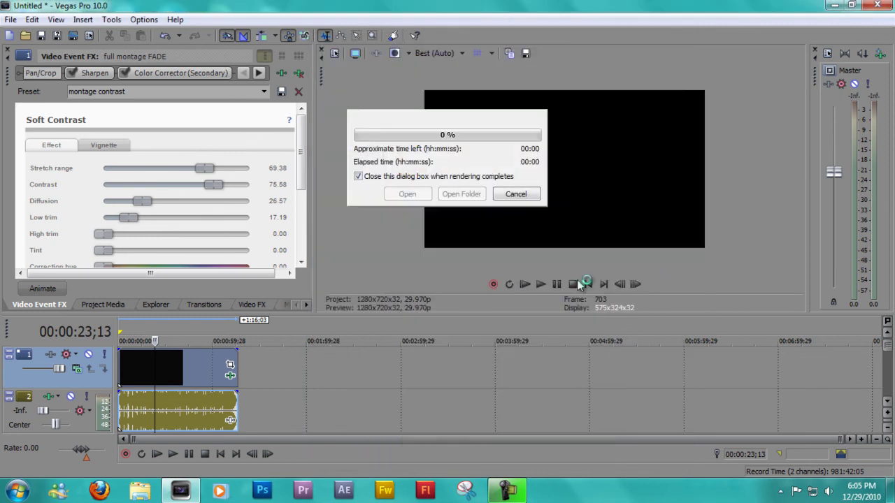
pyautogui.click(513, 196)
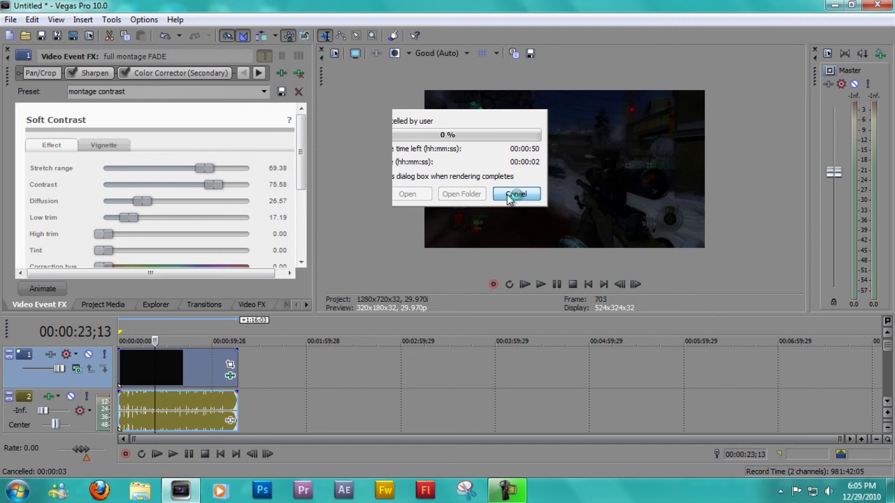
pyautogui.click(832, 5)
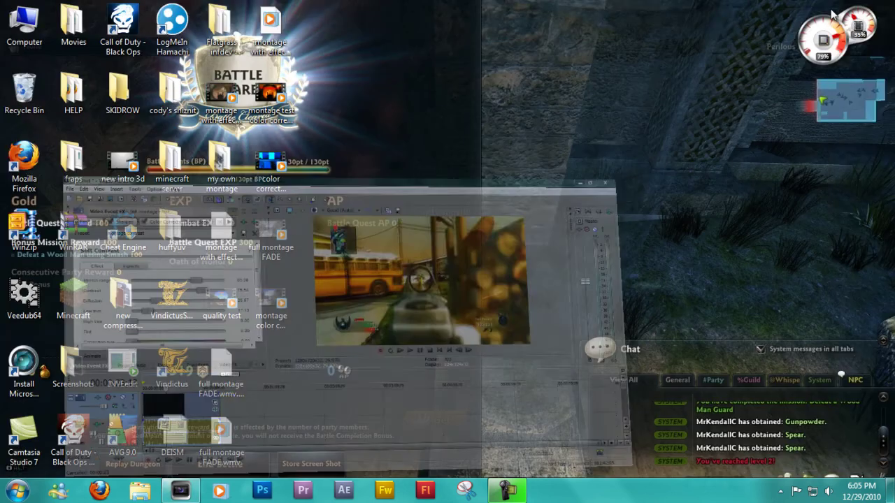